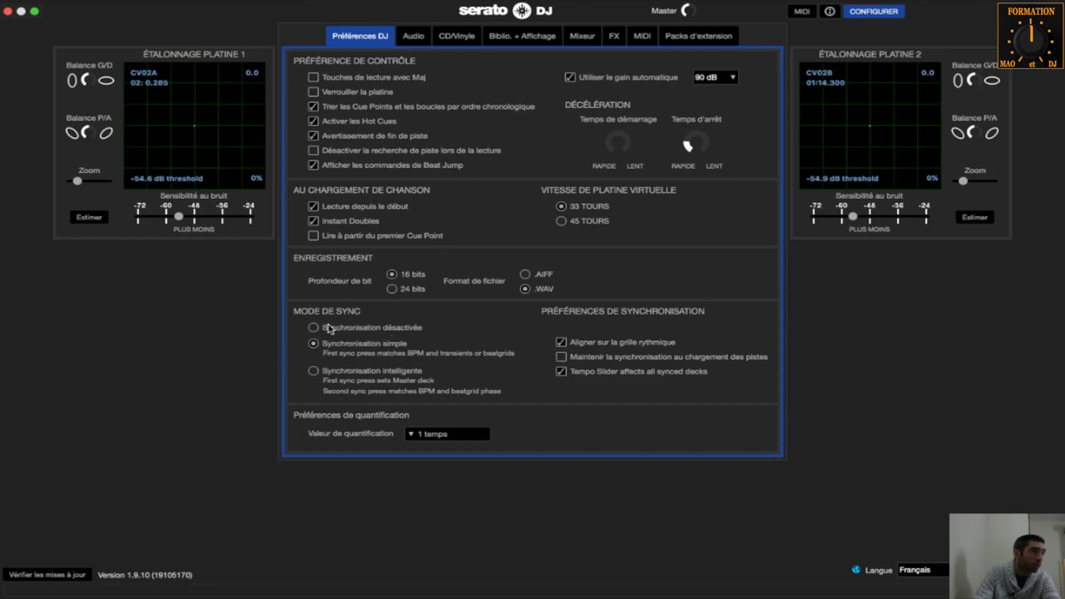
# - Set the sync mode to Synchronisation désactivée in the DJ preferences and return to the decks
pyautogui.click(328, 328)
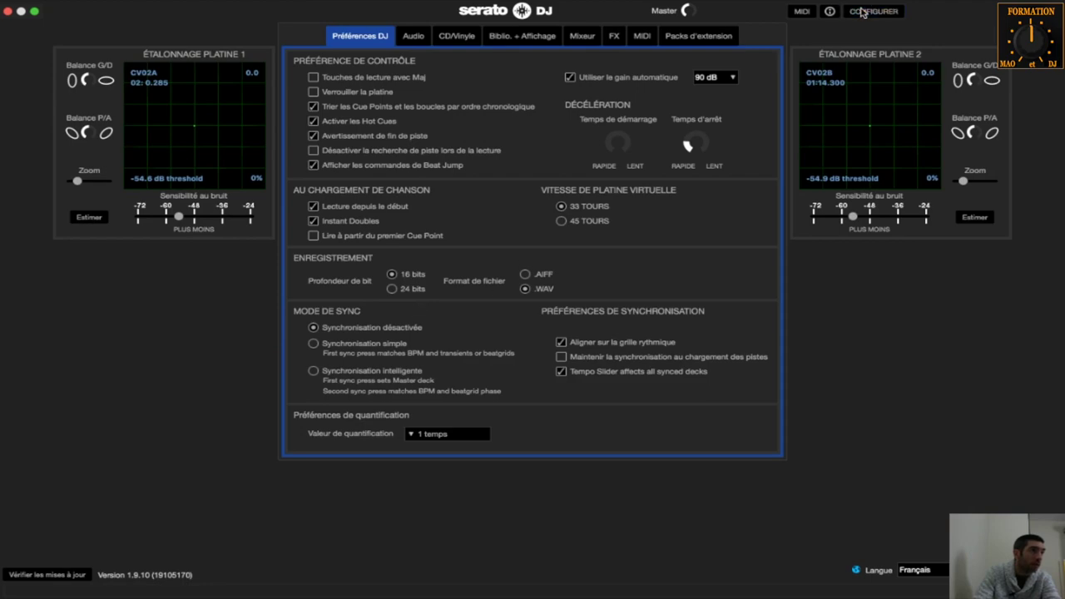
pyautogui.click(862, 11)
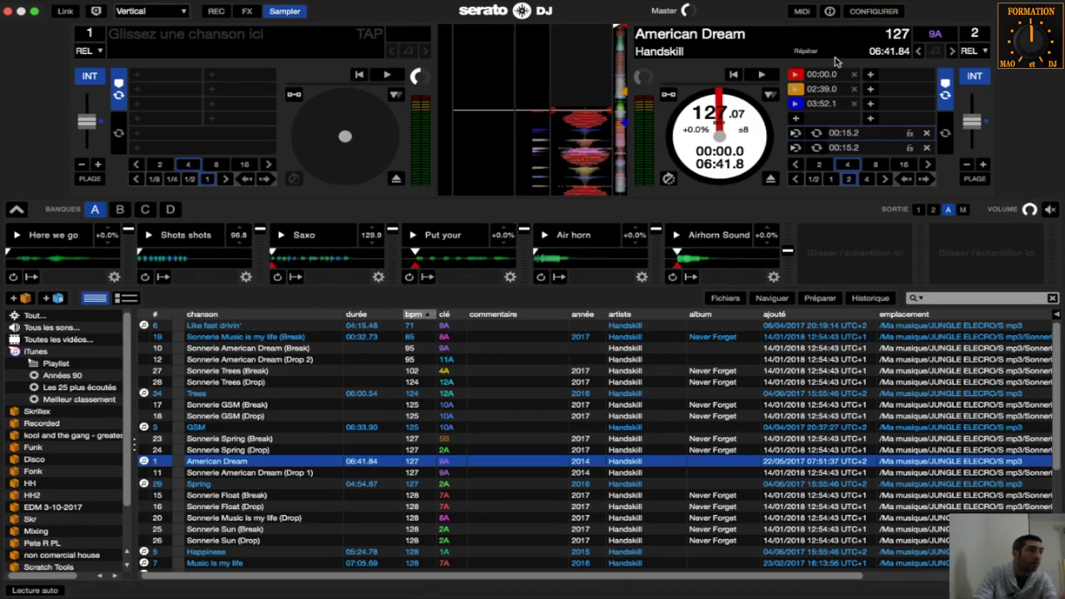
# - Set the sync mode to Synchronisation simple in the DJ preferences and return to the decks
pyautogui.click(878, 12)
pyautogui.click(344, 346)
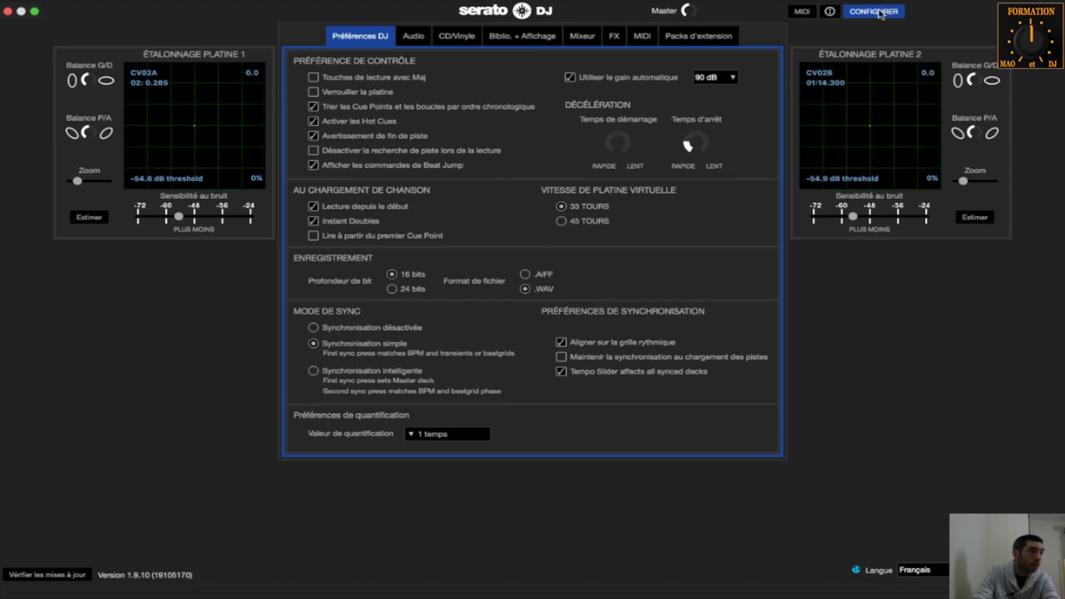
pyautogui.click(878, 12)
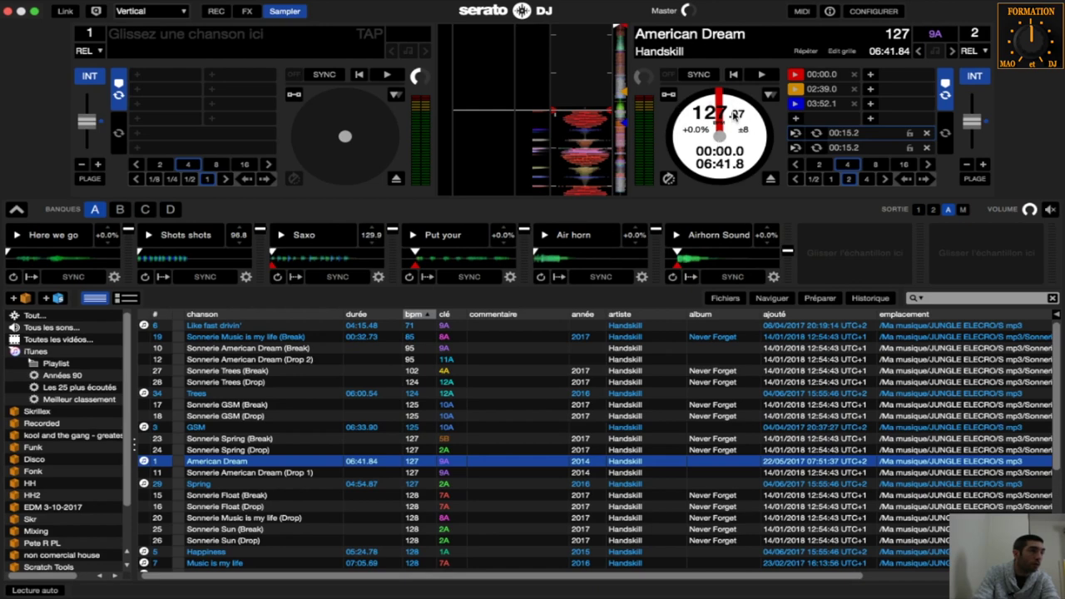
# - Sync the Saxo sample in bank A and play American Dream briefly on deck 2
pyautogui.click(337, 276)
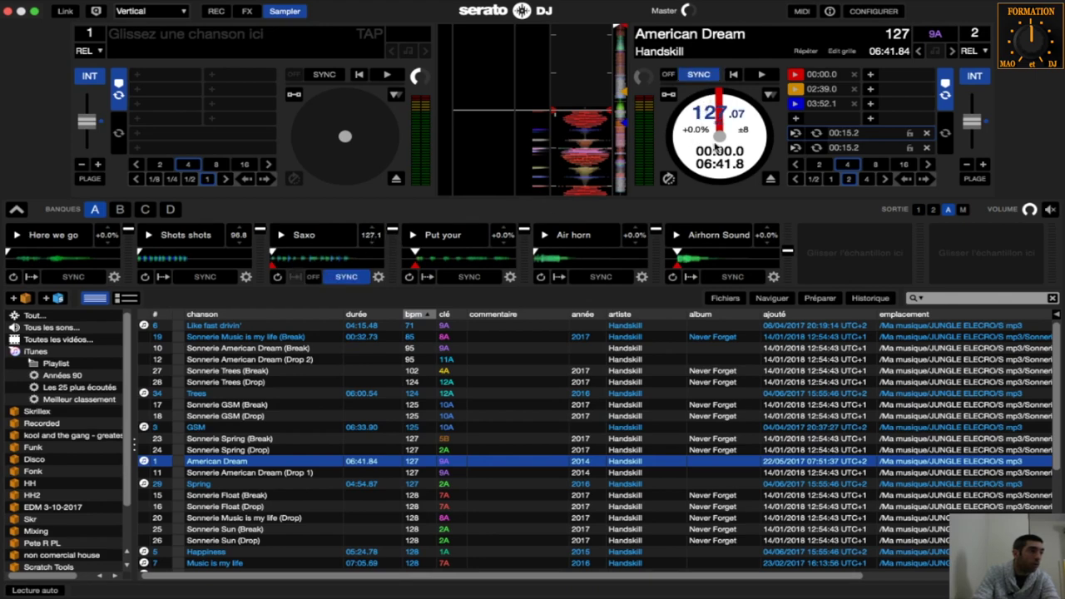
pyautogui.click(763, 76)
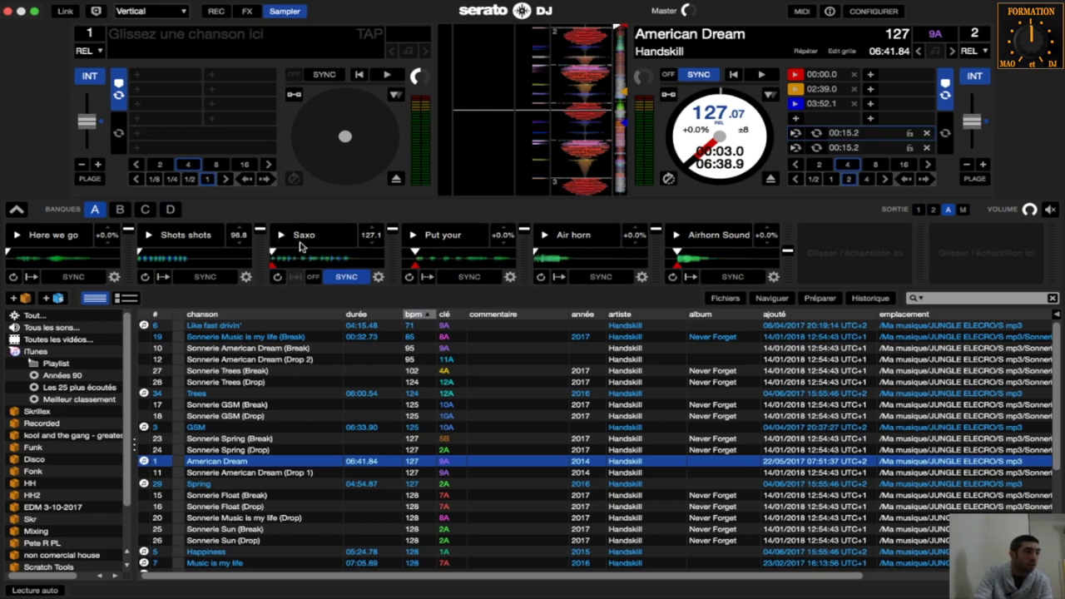
pyautogui.click(323, 265)
pyautogui.click(322, 264)
pyautogui.click(353, 259)
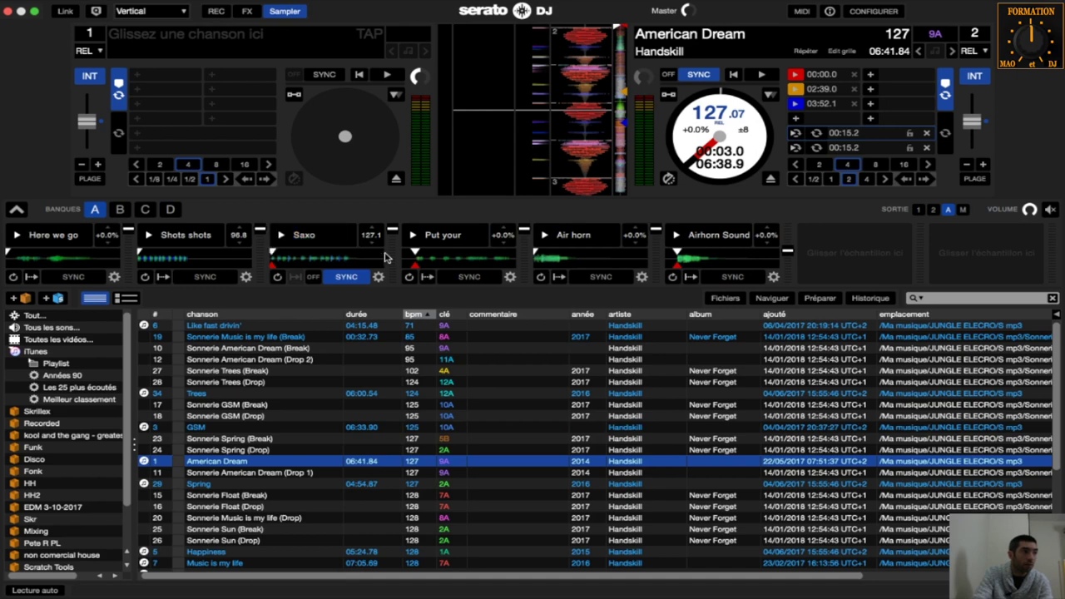
# - Turn off sync on the Saxo sample, look at sampler bank B and return to bank A
pyautogui.click(309, 279)
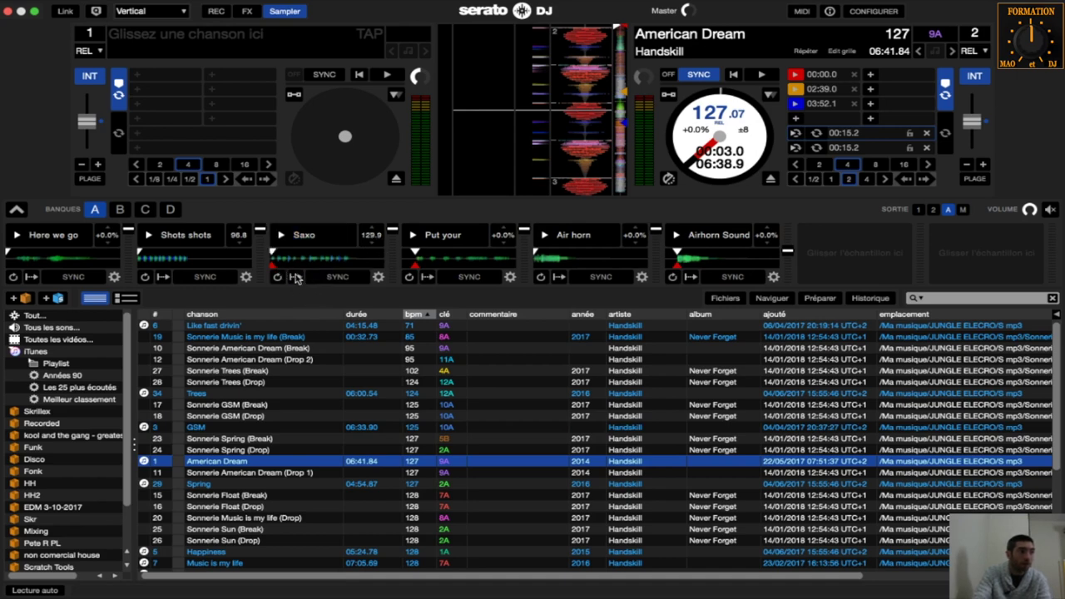
pyautogui.click(331, 278)
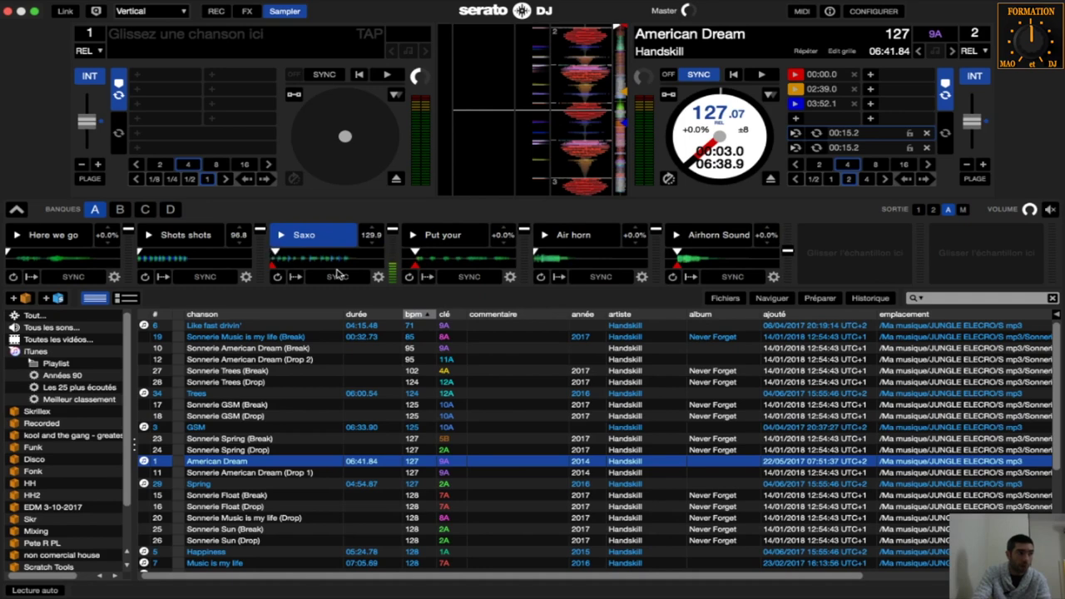
pyautogui.click(119, 209)
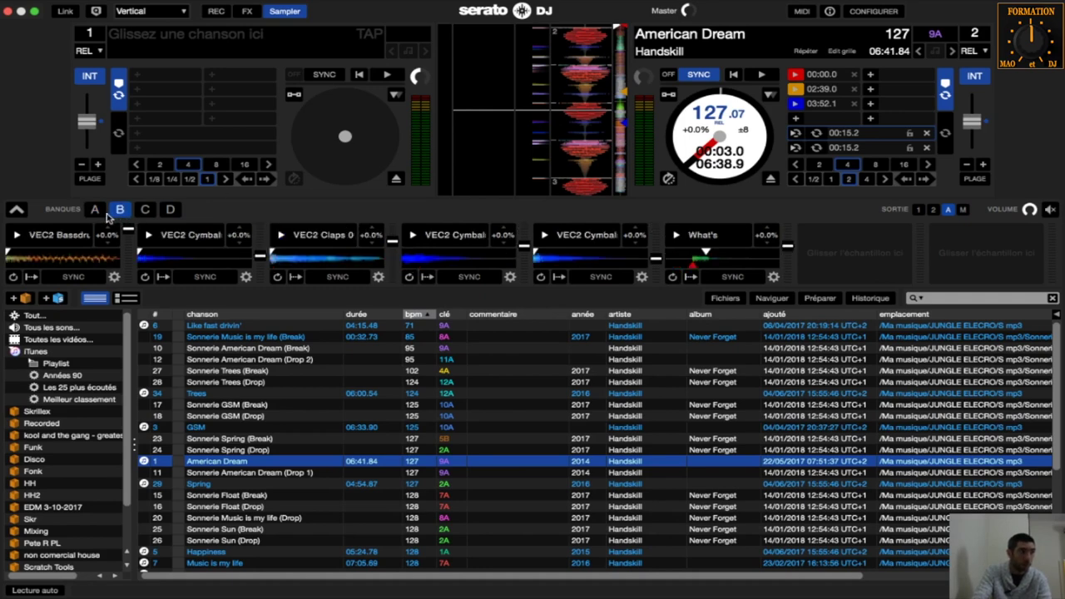
pyautogui.click(95, 209)
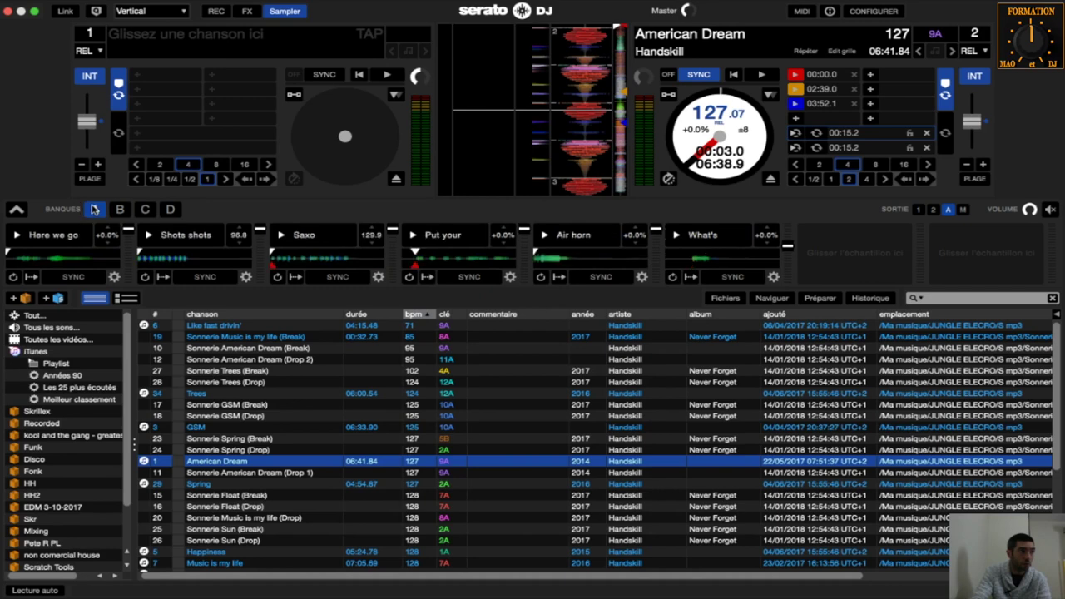
# - Sync the Saxo sample and play it, and turn sync off on both the sample and deck 2
pyautogui.click(326, 278)
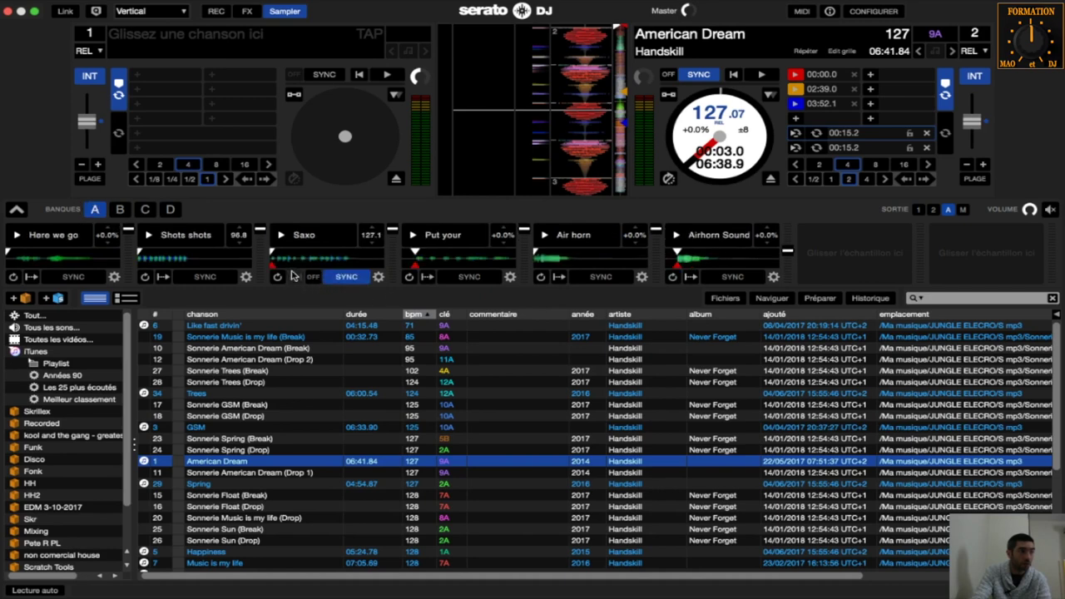
pyautogui.click(286, 240)
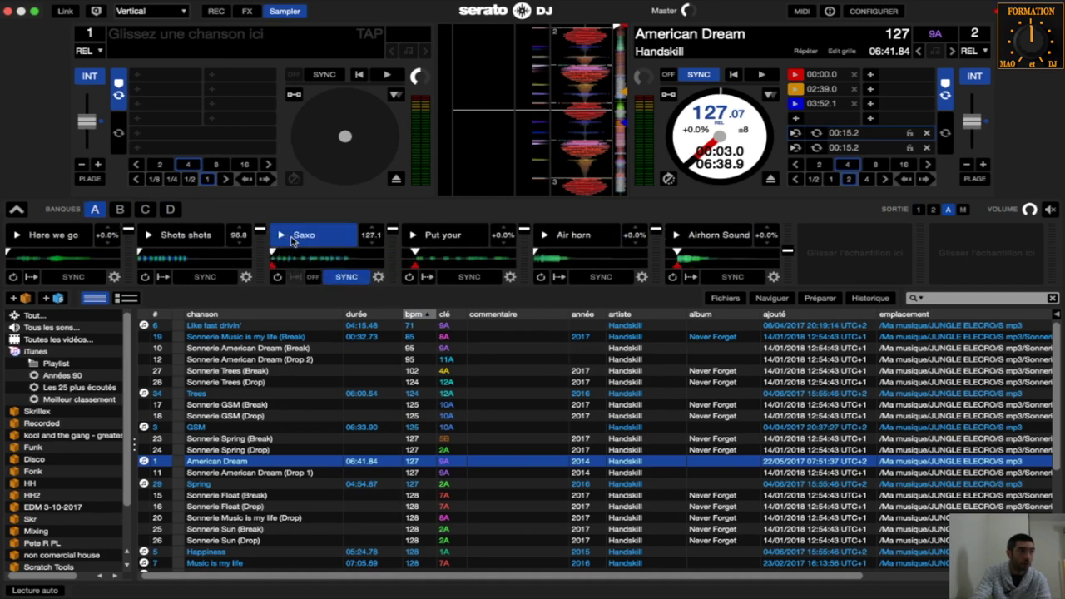
pyautogui.click(312, 277)
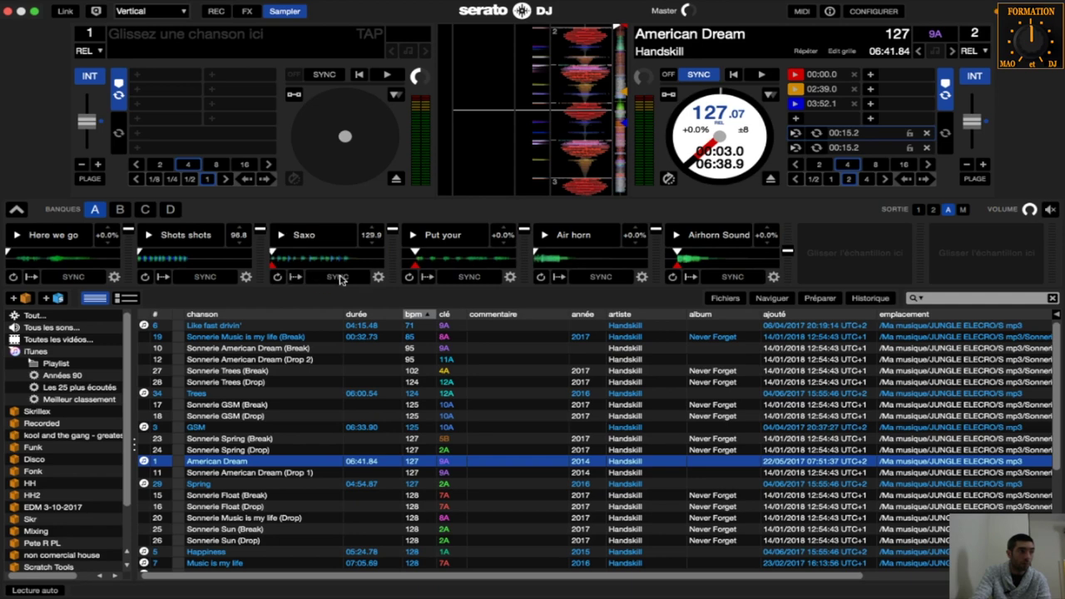
pyautogui.click(672, 75)
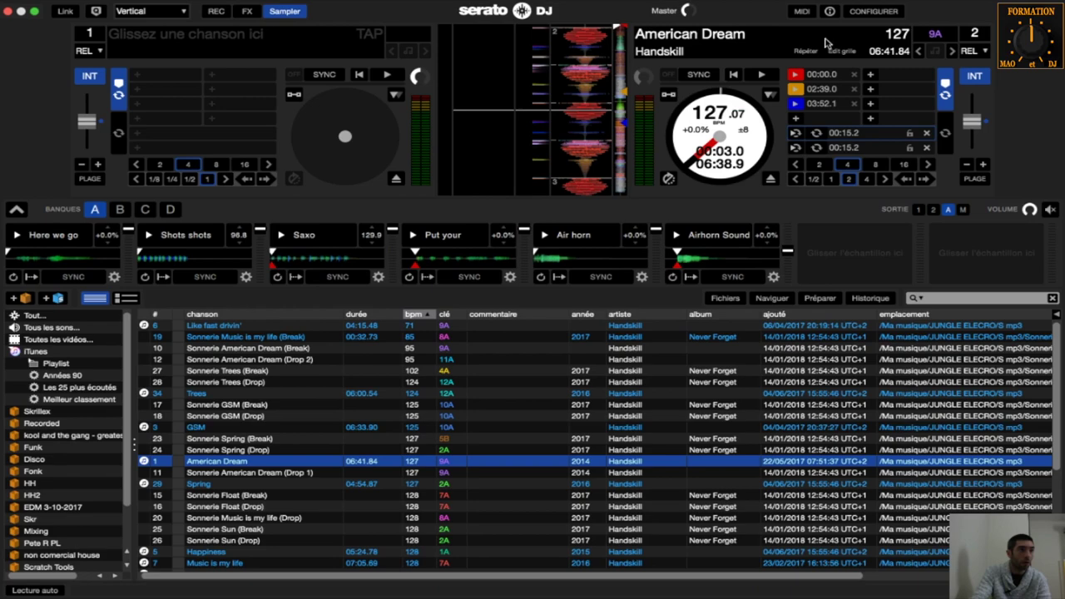
# - Recheck the sync preferences, and play American Dream on deck 2 with the Saxo sample synced to it
pyautogui.click(873, 11)
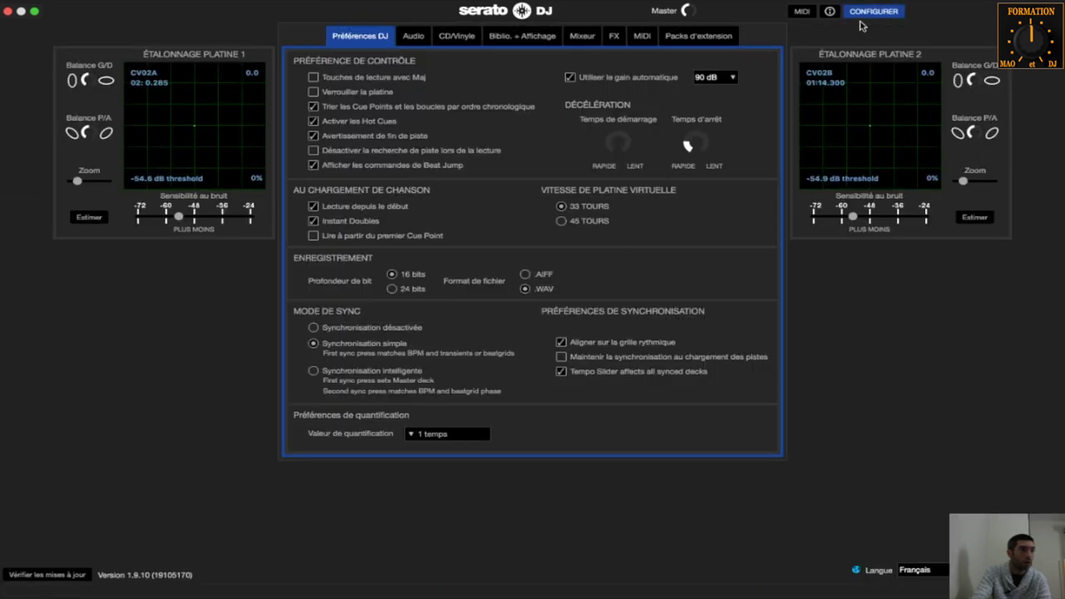
pyautogui.click(879, 12)
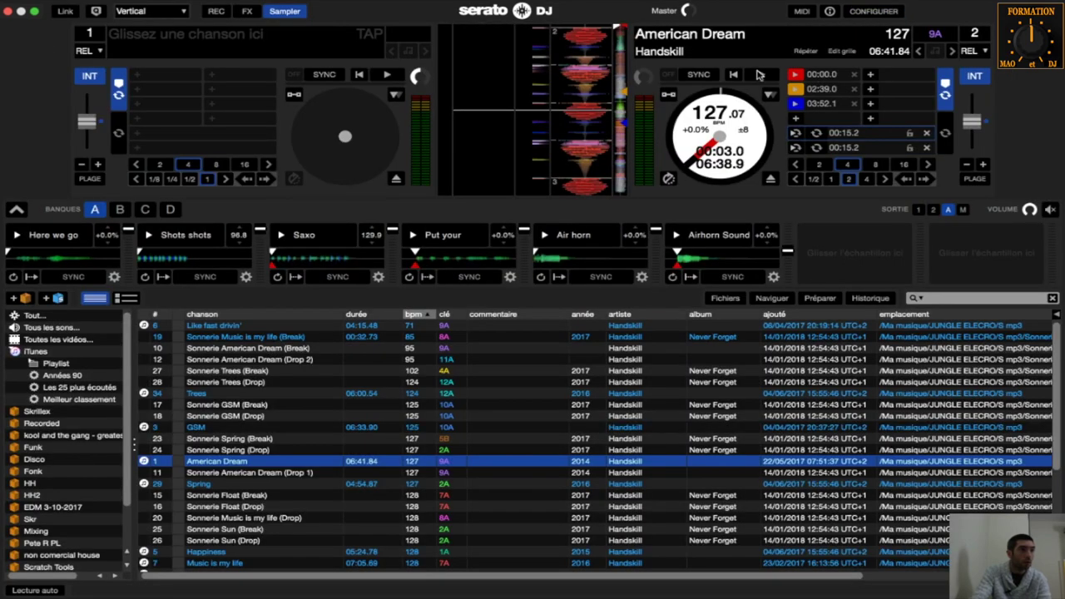
pyautogui.click(760, 75)
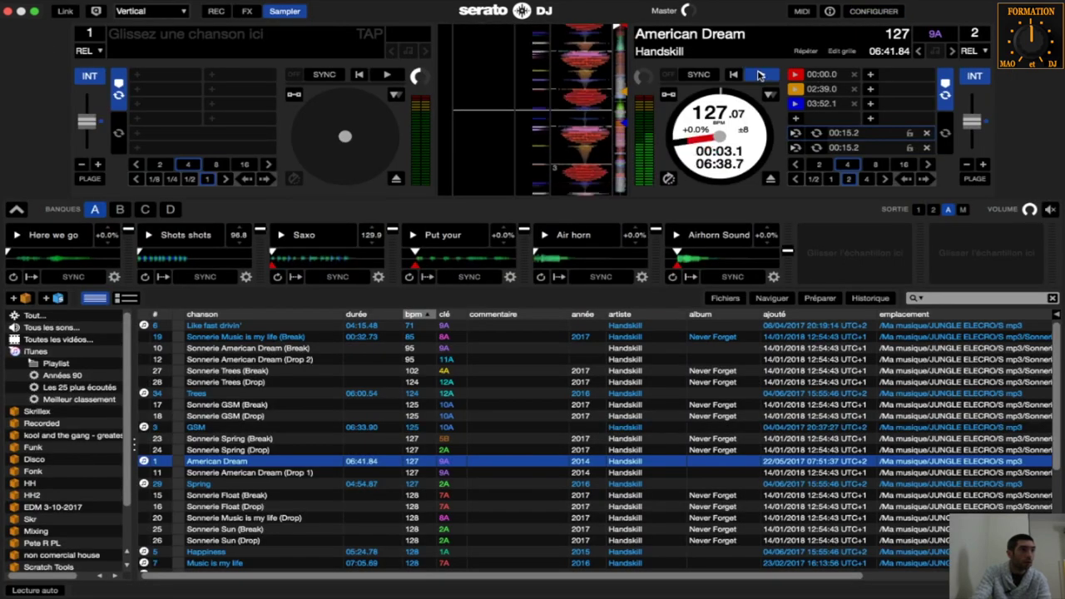
pyautogui.click(340, 278)
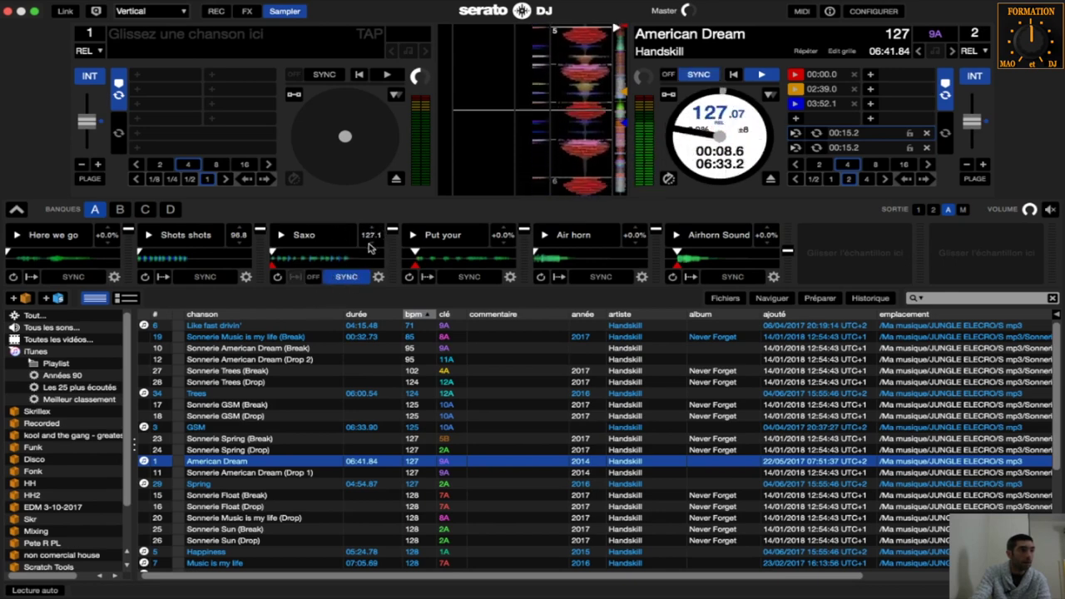
pyautogui.click(316, 241)
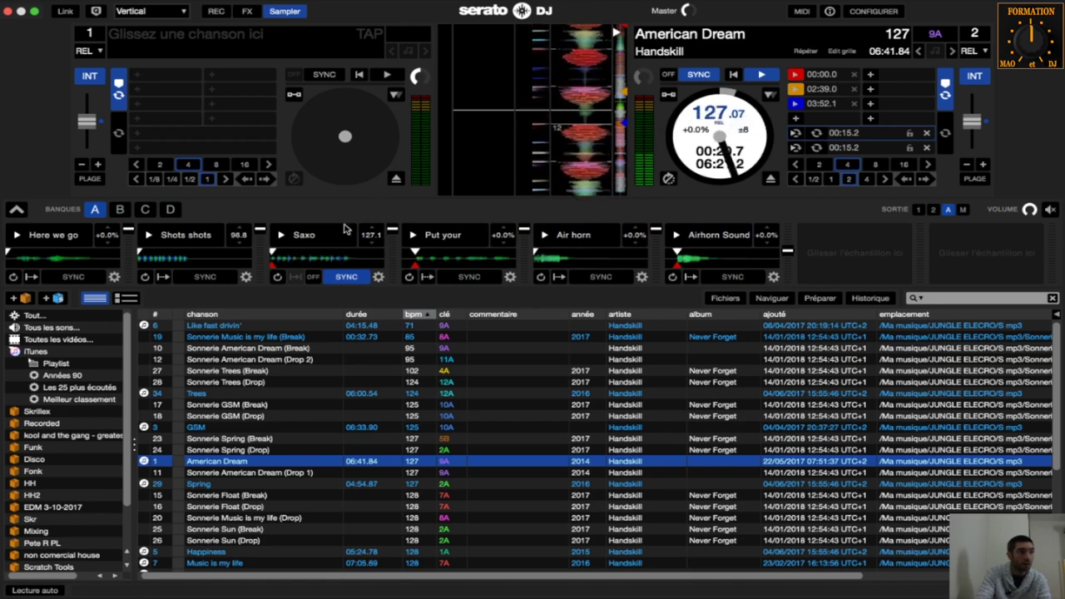
# - Toggle the Saxo sample's sync off and on, audition it over American Dream, and release its sync
pyautogui.click(329, 276)
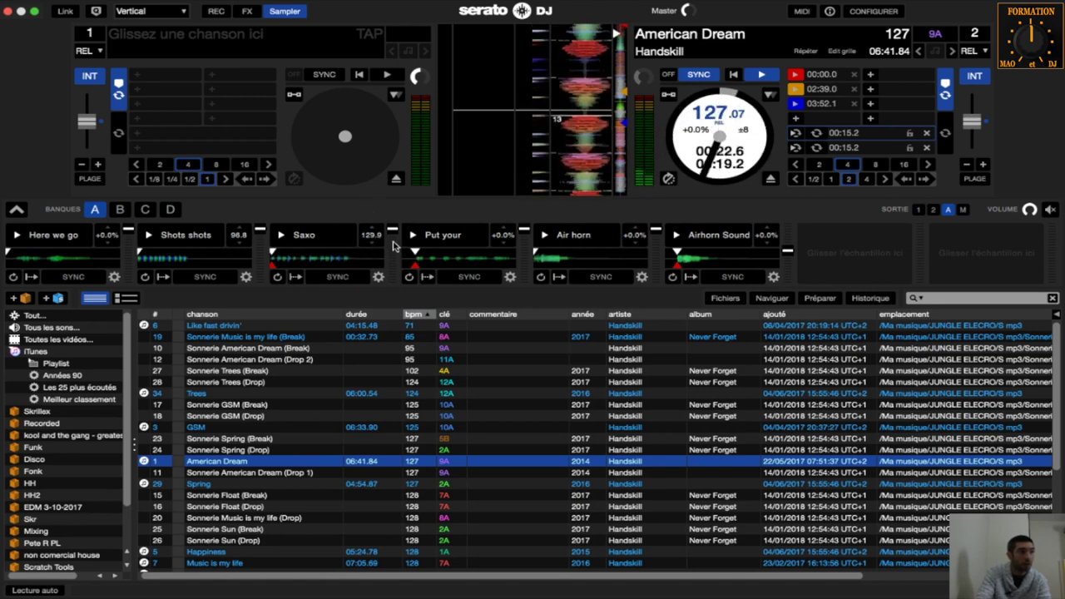
pyautogui.click(329, 277)
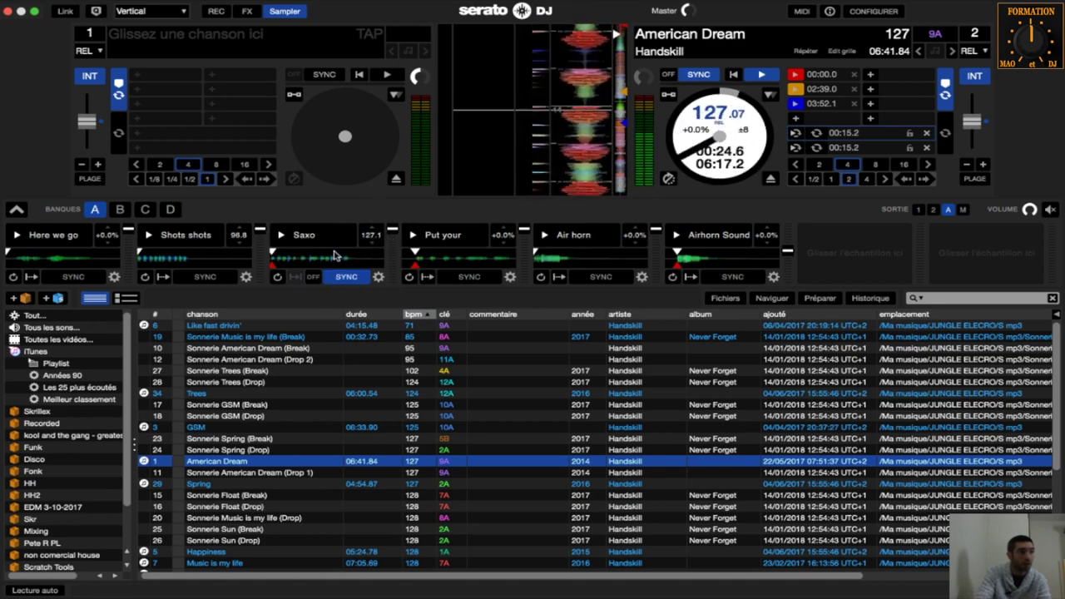
pyautogui.hotkey('ctrl', 'shift', '3')
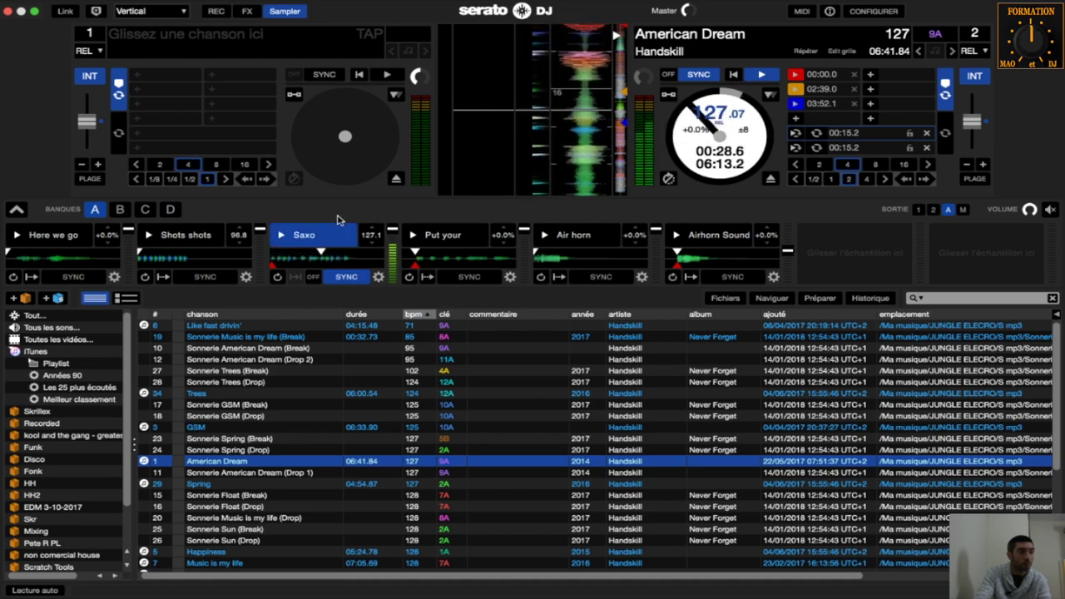
pyautogui.hotkey('ctrl', 'shift', '3')
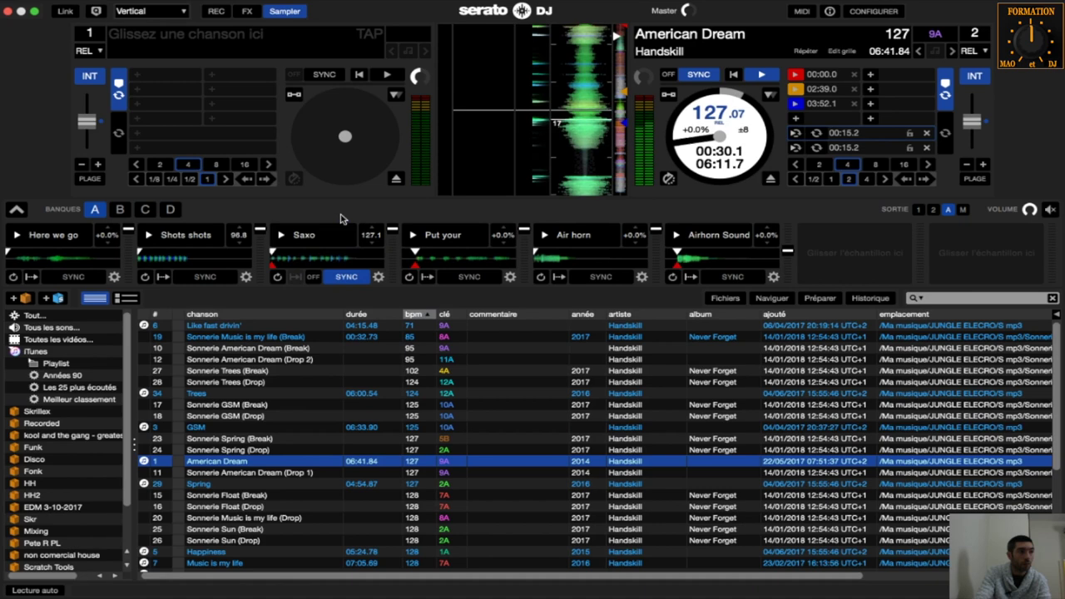
pyautogui.click(312, 278)
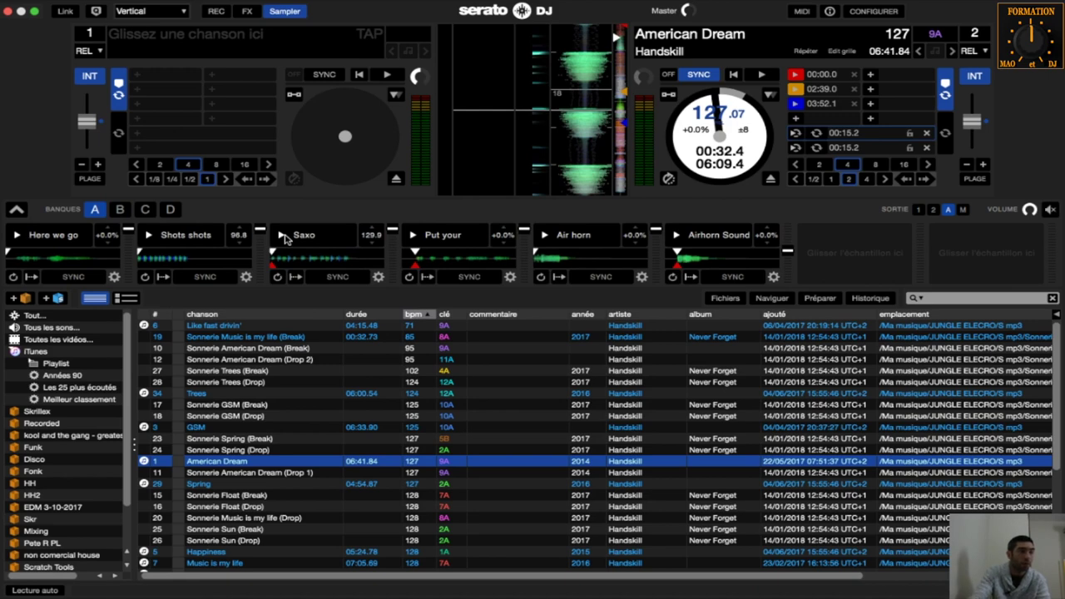
# - Change the sync mode to Synchronisation intelligente, accept disabling the current sync, and return to the decks
pyautogui.click(872, 12)
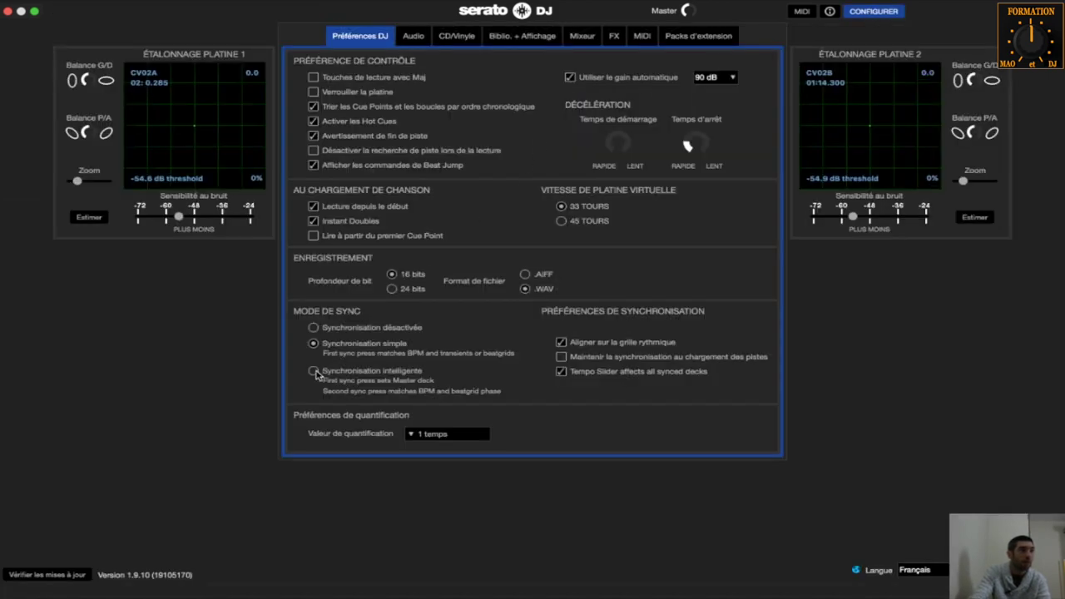
pyautogui.click(314, 371)
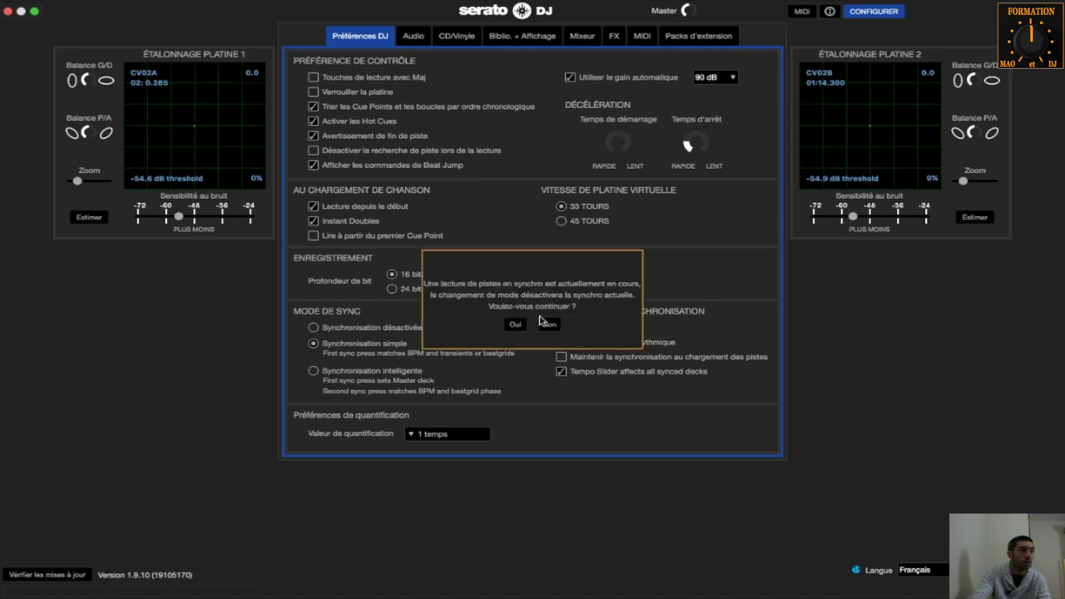
pyautogui.click(515, 324)
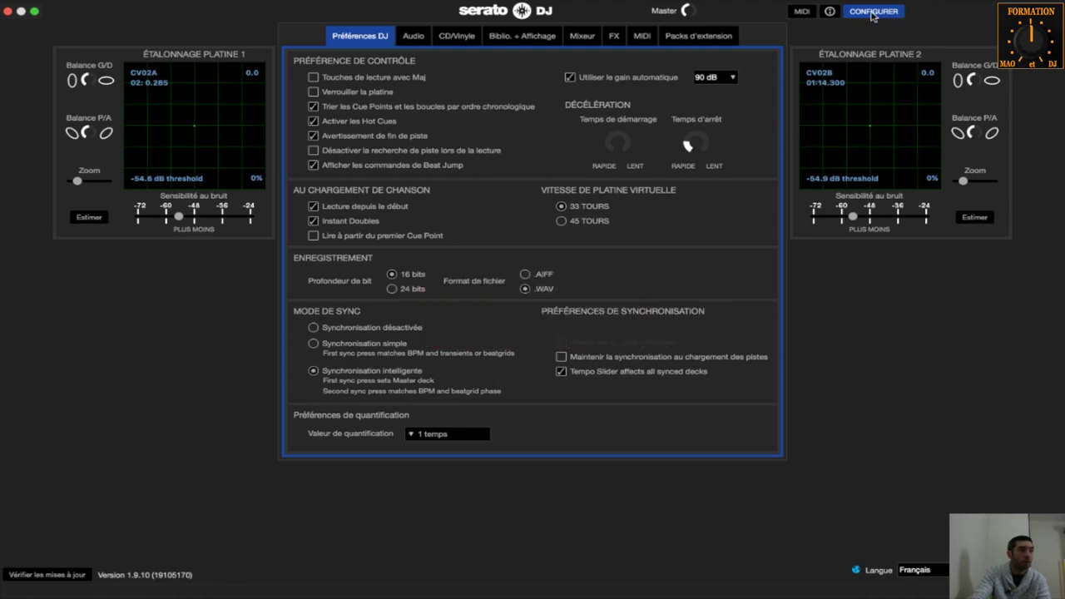
pyautogui.click(873, 11)
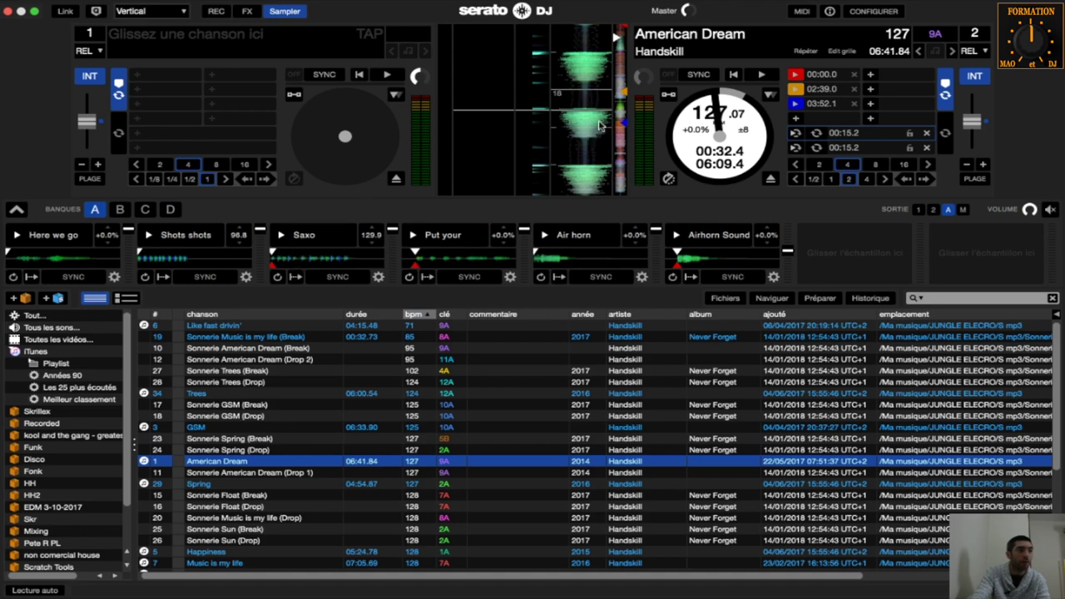
# - Play American Dream briefly on deck 2, and arm sync on the stopped deck and the Saxo sample
pyautogui.click(761, 74)
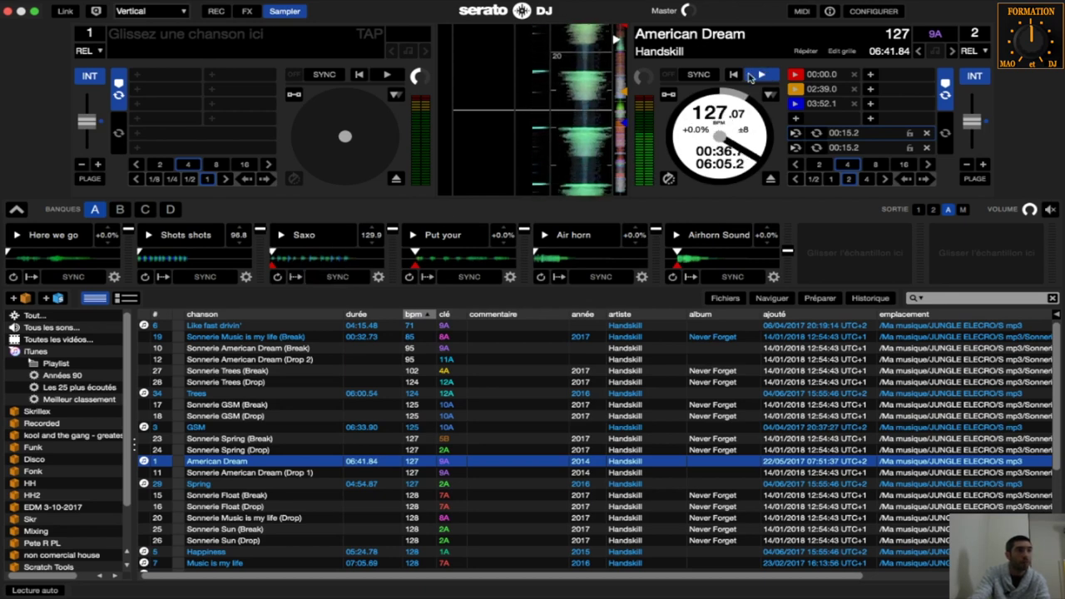
pyautogui.click(759, 75)
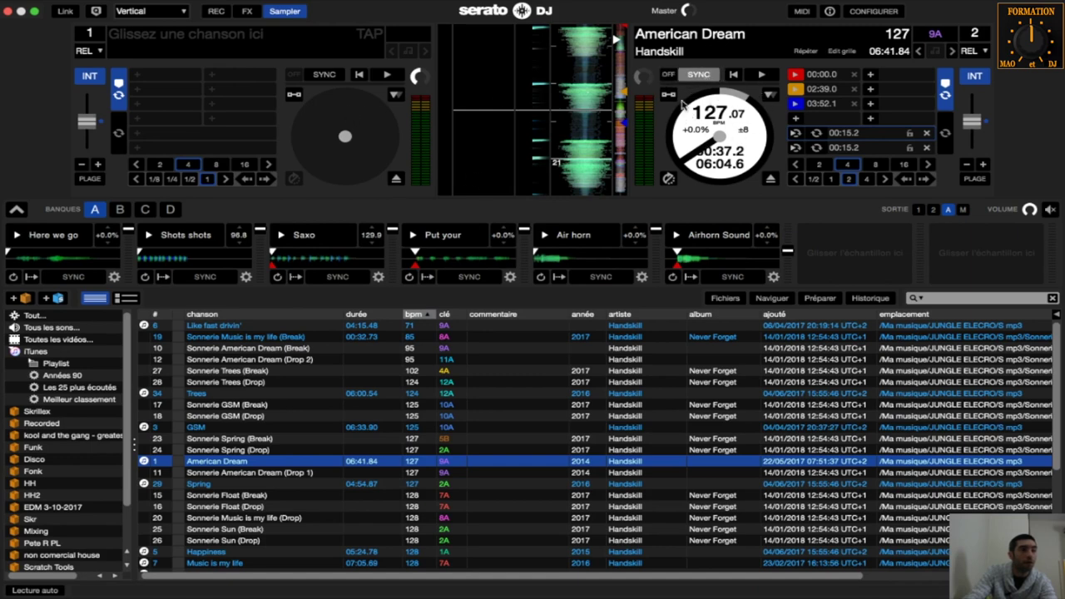
pyautogui.click(341, 278)
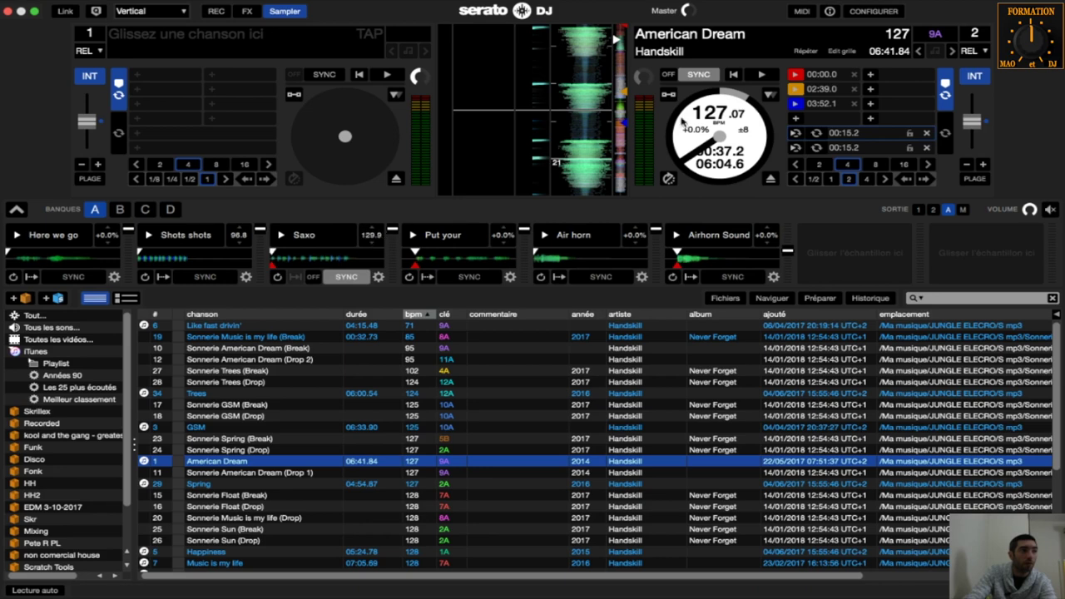
# - Audition the Saxo sample alone, and start American Dream on deck 2 with the sample synced and playing over it
pyautogui.click(354, 263)
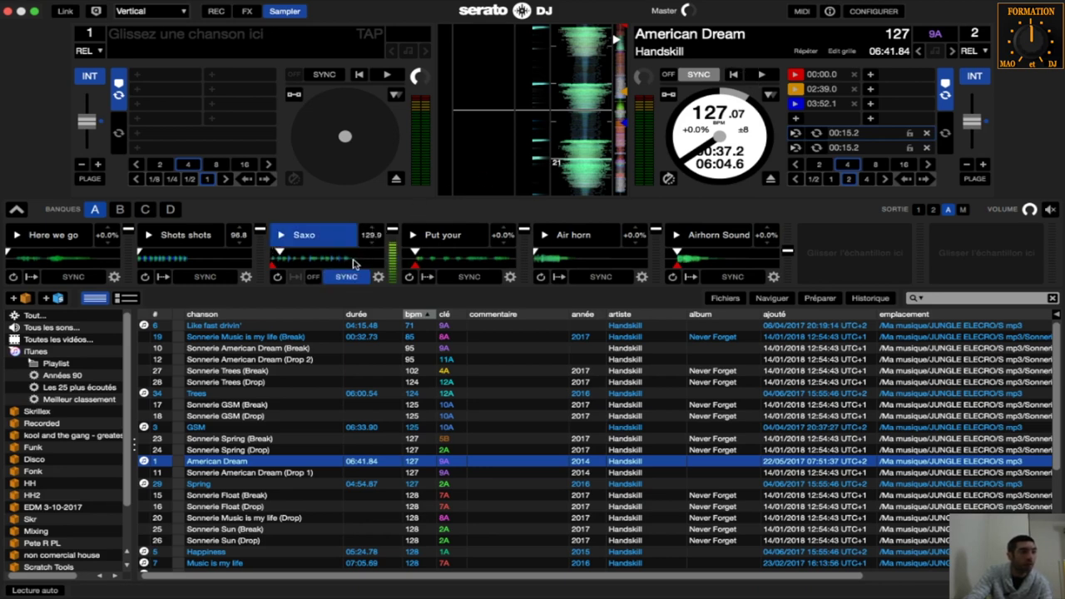
pyautogui.click(761, 74)
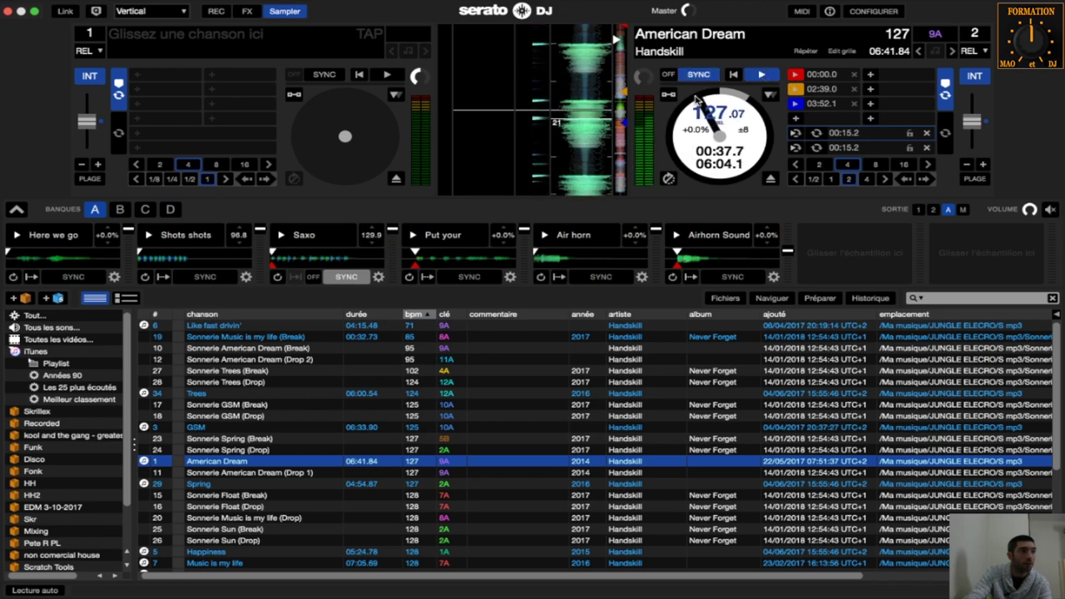
pyautogui.click(358, 275)
pyautogui.click(360, 241)
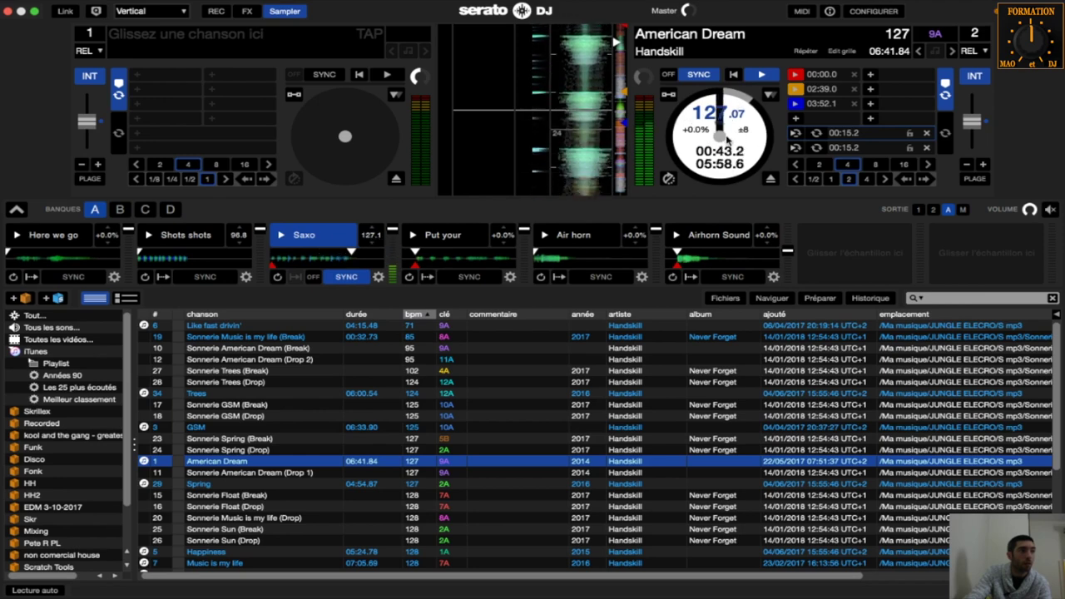
# - Play the synced Saxo sample several times over the running American Dream track to hear its alignment
pyautogui.click(371, 238)
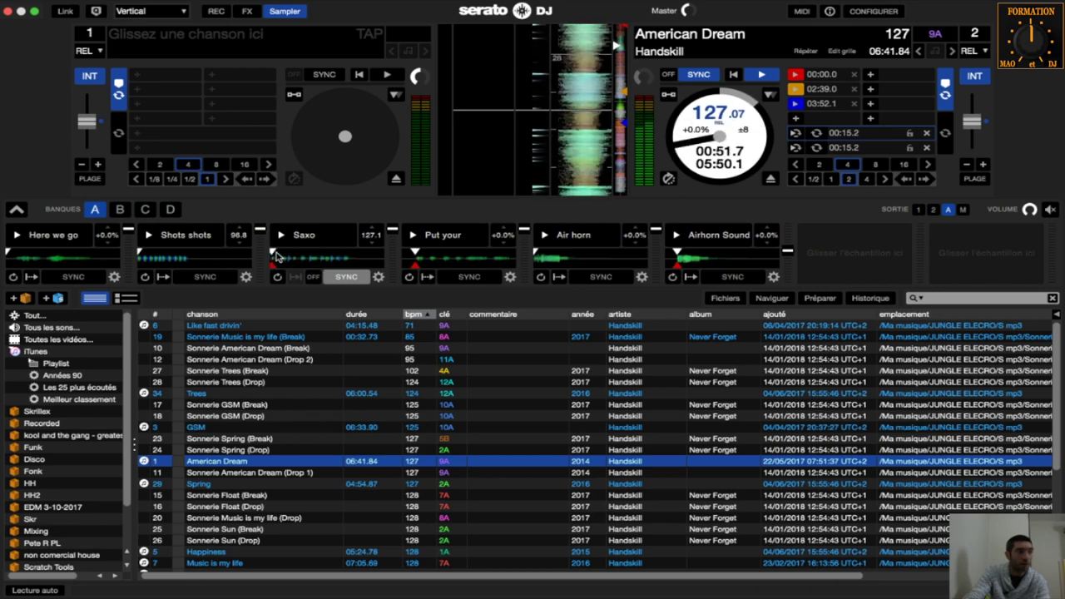
pyautogui.click(275, 265)
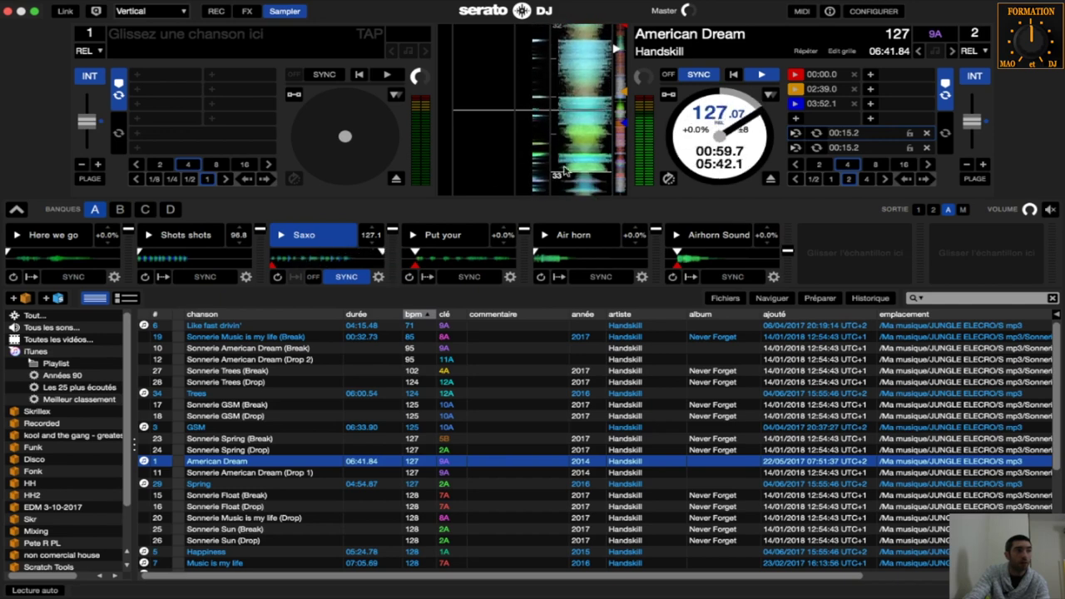
pyautogui.click(333, 257)
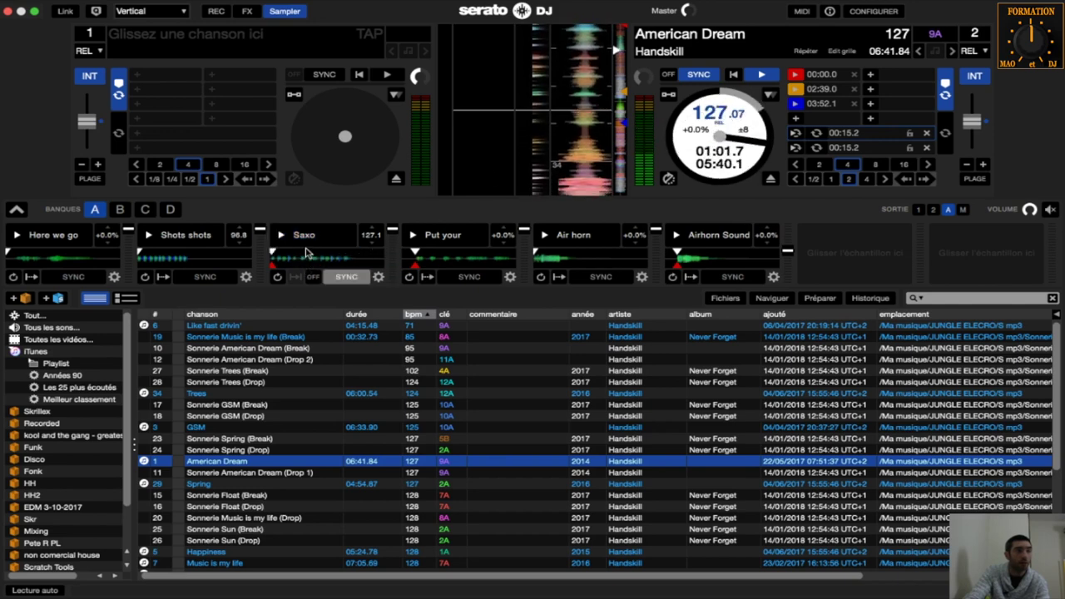
pyautogui.click(306, 252)
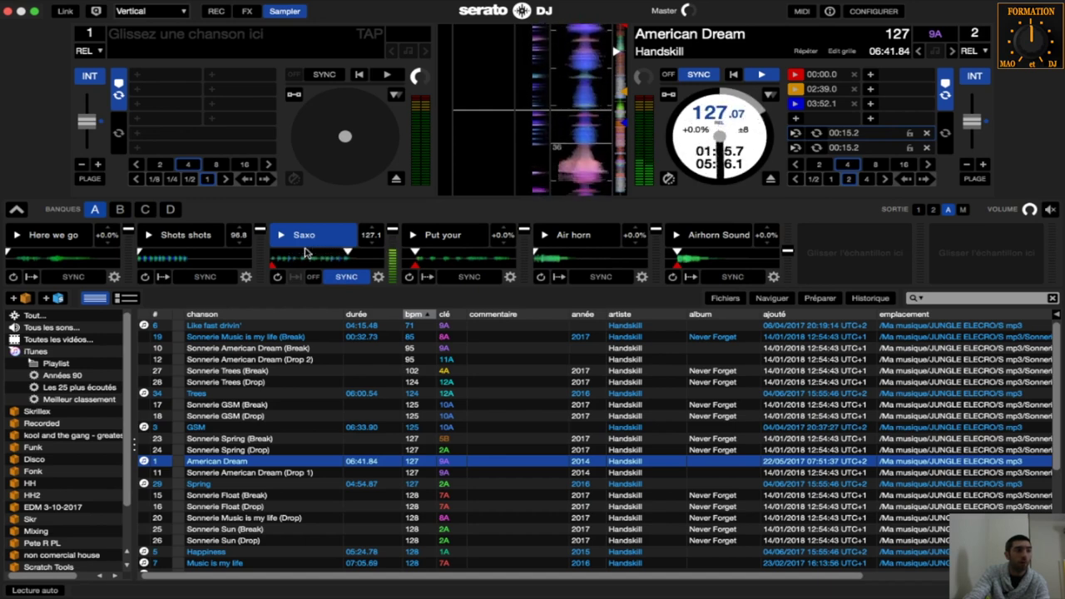
# - Retrigger the synced Saxo sample in repeated rapid bursts while American Dream keeps playing on deck 2
pyautogui.click(307, 252)
pyautogui.click(306, 252)
pyautogui.click(306, 252)
pyautogui.click(306, 252)
pyautogui.click(306, 252)
pyautogui.click(306, 252)
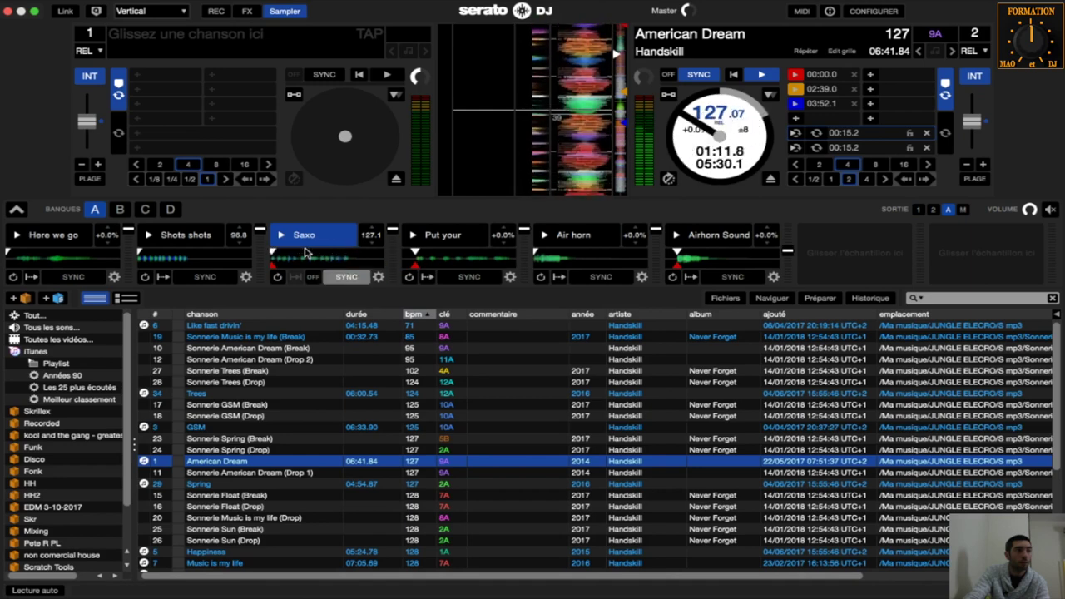
pyautogui.click(307, 252)
pyautogui.click(306, 252)
pyautogui.click(306, 252)
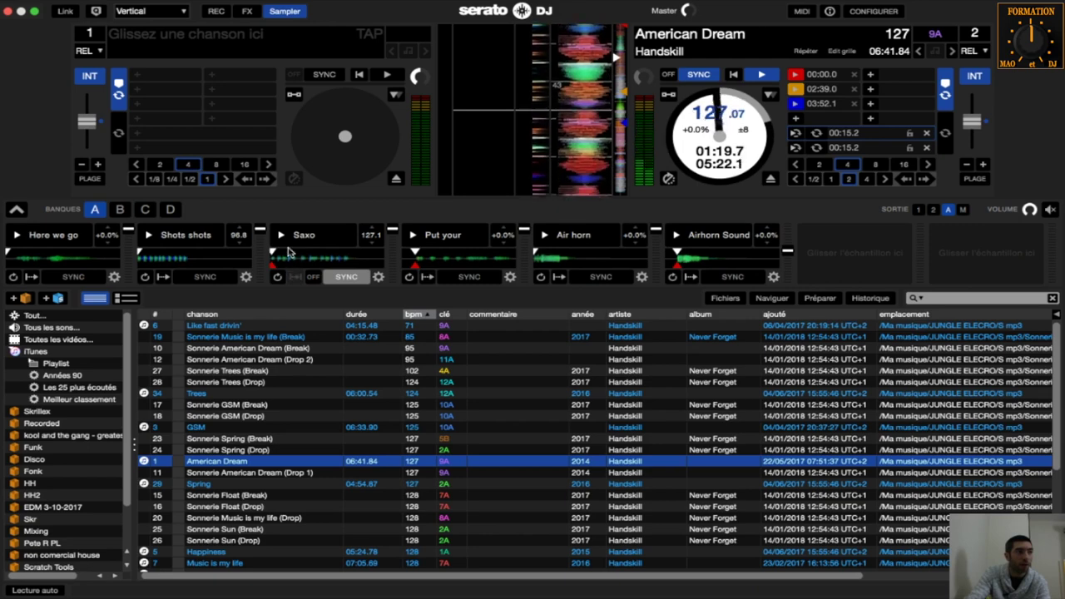
pyautogui.click(329, 264)
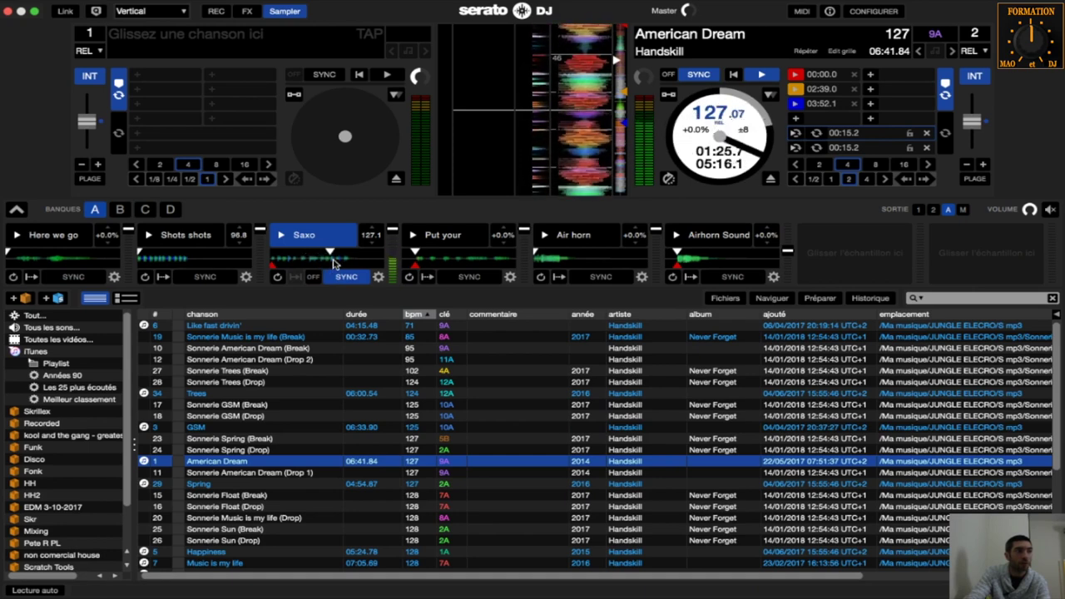
pyautogui.click(333, 264)
pyautogui.click(333, 265)
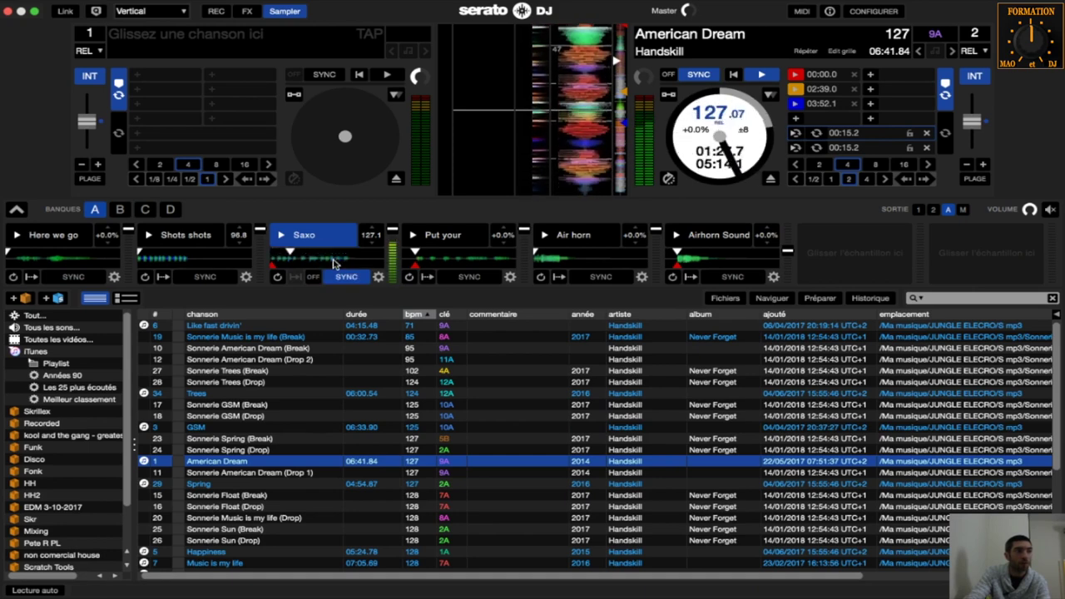
pyautogui.click(333, 264)
pyautogui.click(333, 264)
pyautogui.click(333, 264)
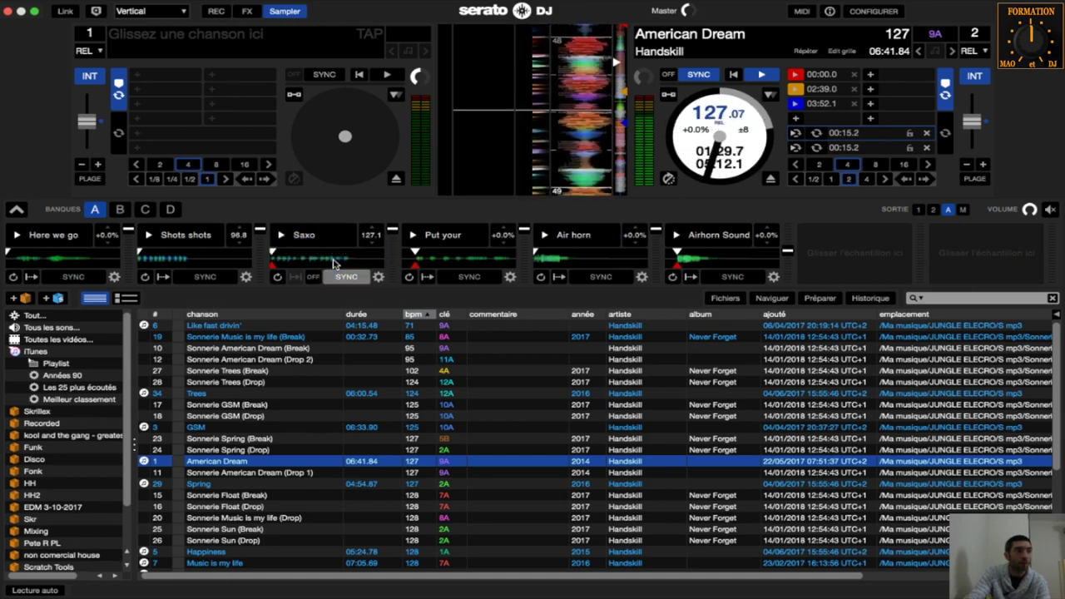
pyautogui.click(333, 265)
pyautogui.click(333, 264)
pyautogui.click(333, 265)
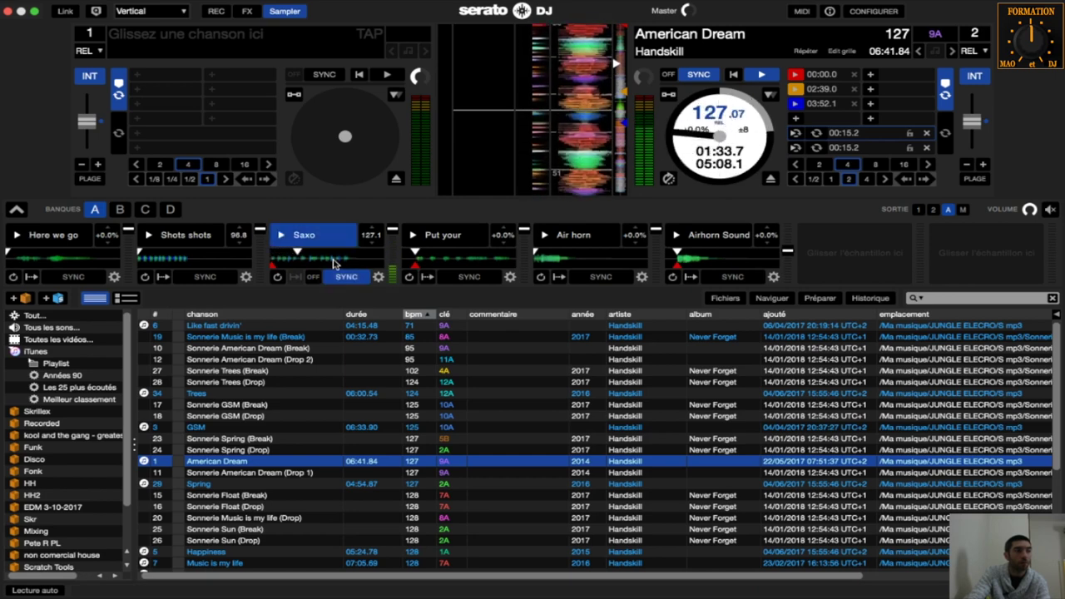
pyautogui.click(332, 265)
pyautogui.click(333, 265)
pyautogui.click(333, 264)
pyautogui.click(332, 265)
pyautogui.click(333, 264)
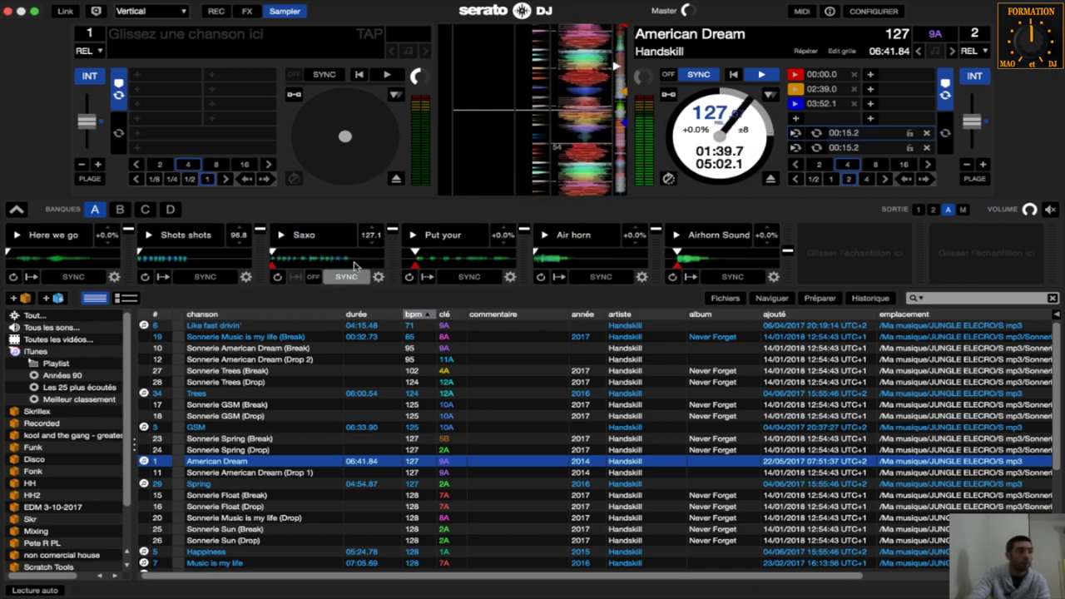
pyautogui.click(349, 231)
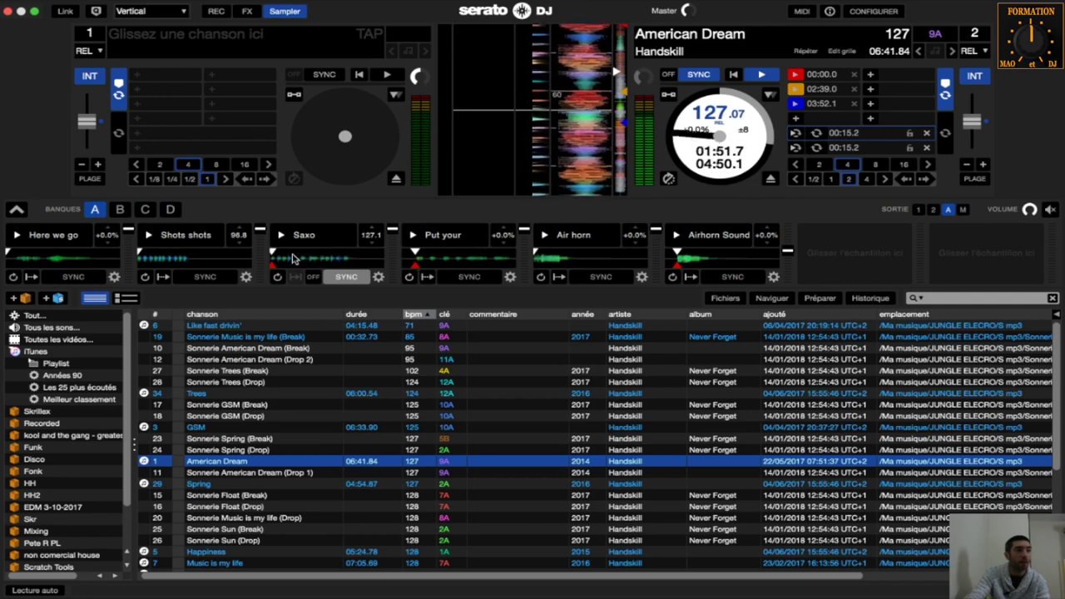
# - Stop American Dream on deck 2 and load the Saxo sample onto deck 1
pyautogui.click(760, 75)
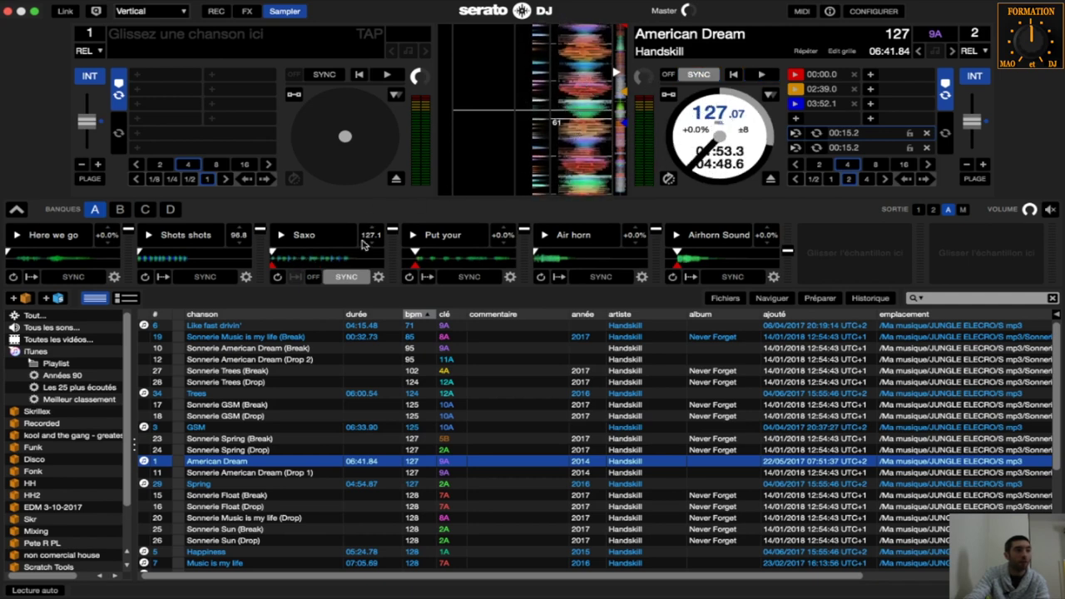
pyautogui.moveTo(312, 260); pyautogui.dragTo(383, 132)
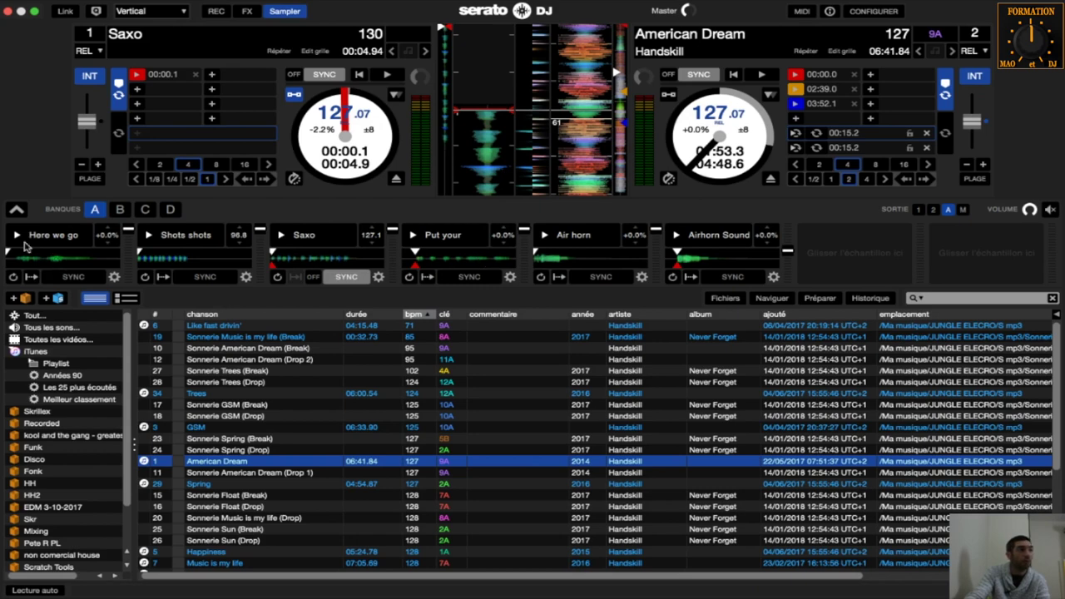
# - Try to sync the Here we go sample, and review the sync mode options in the DJ preferences
pyautogui.click(74, 276)
pyautogui.click(74, 278)
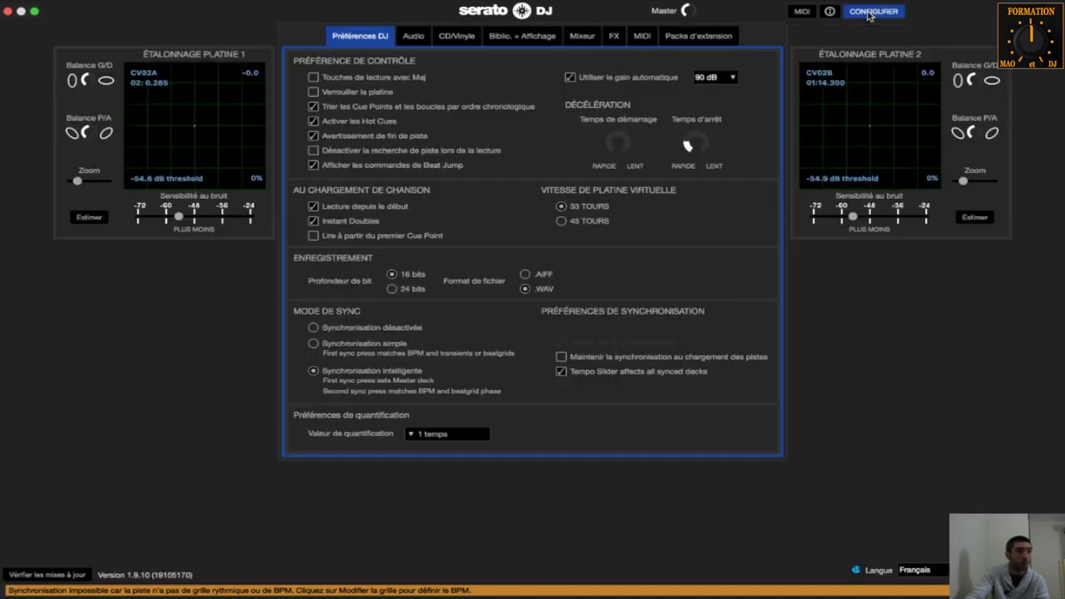
pyautogui.click(872, 12)
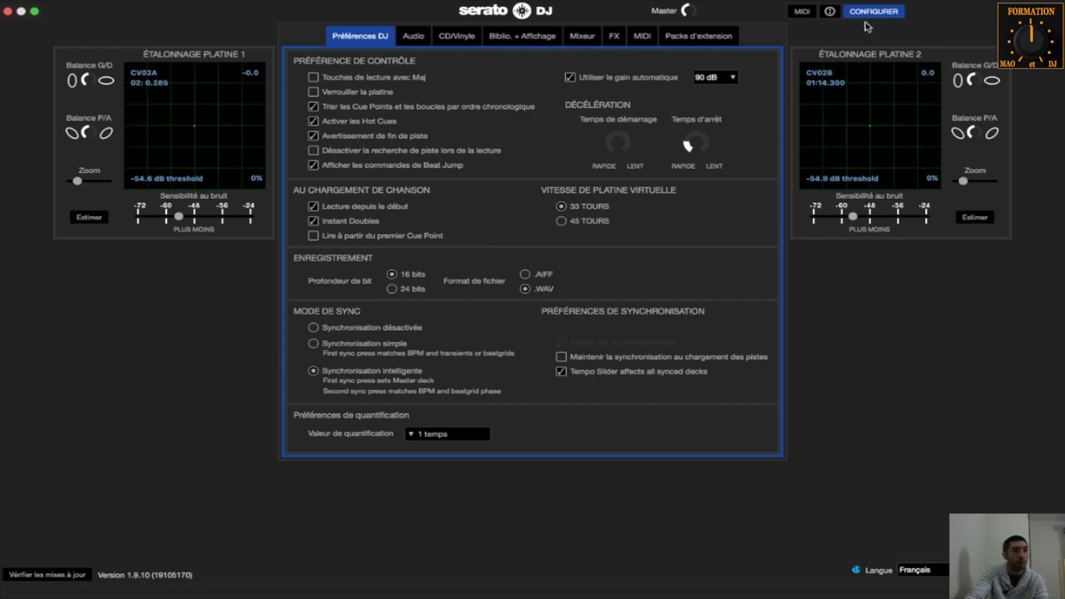
pyautogui.click(880, 11)
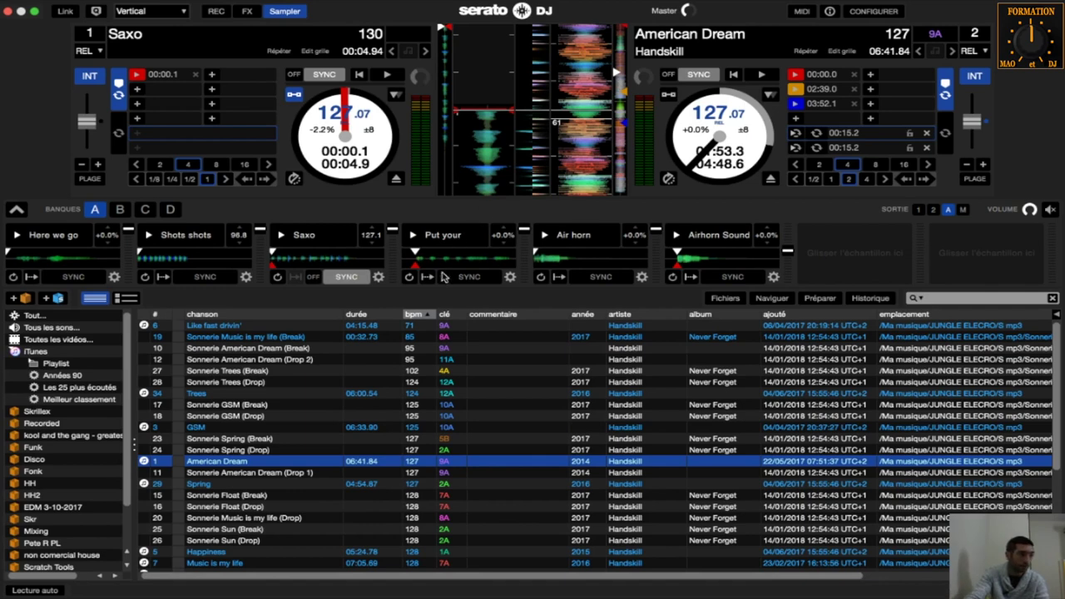
# - Turn off sync on the Saxo sample and deck 2, toggling the sample's sync on and off once more
pyautogui.click(315, 281)
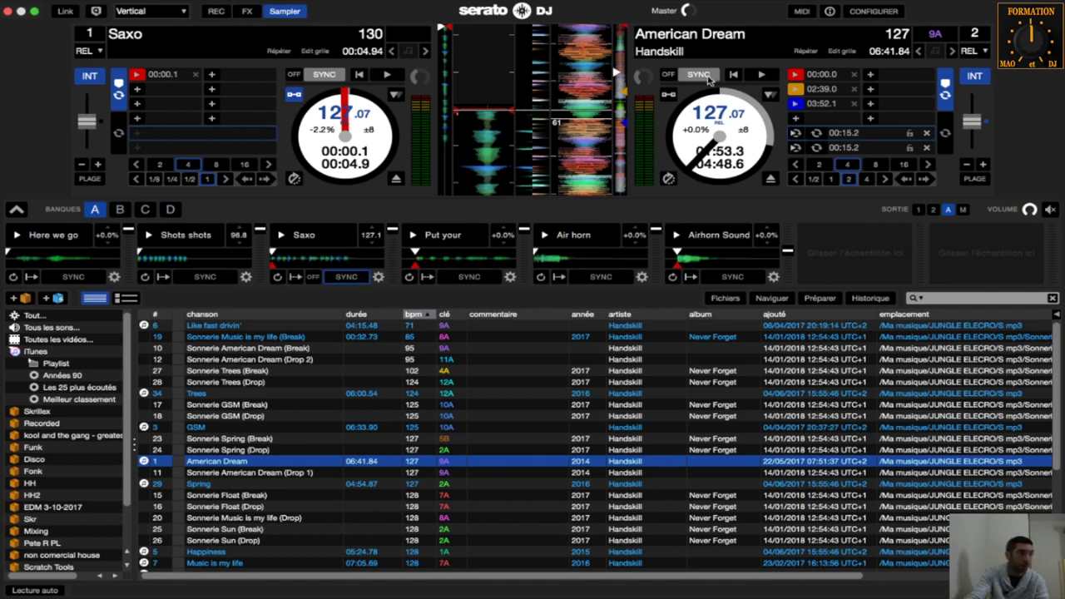
pyautogui.click(670, 75)
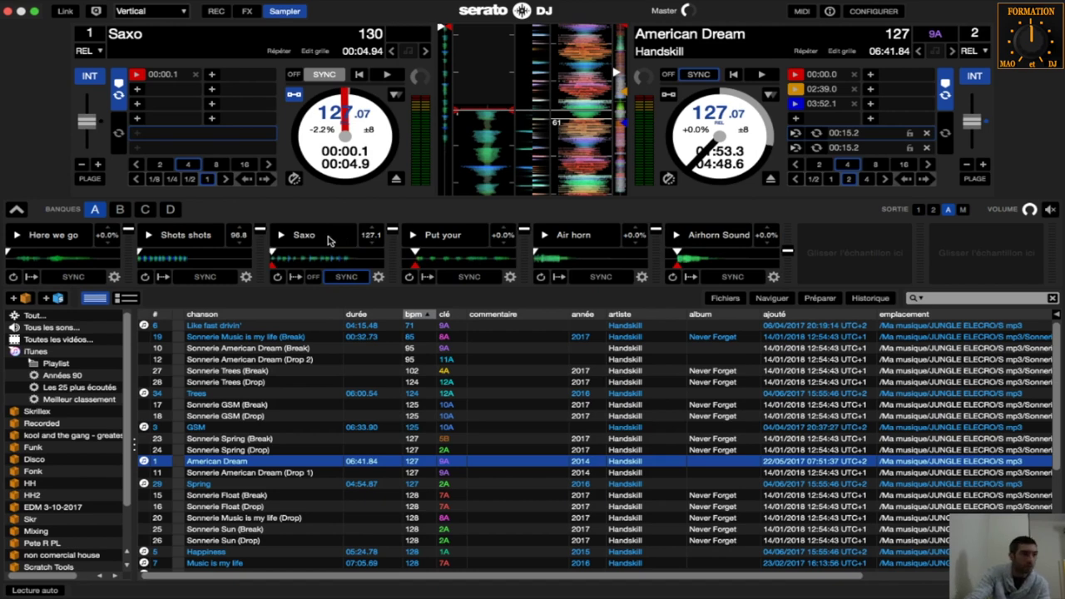
pyautogui.click(345, 277)
pyautogui.click(310, 277)
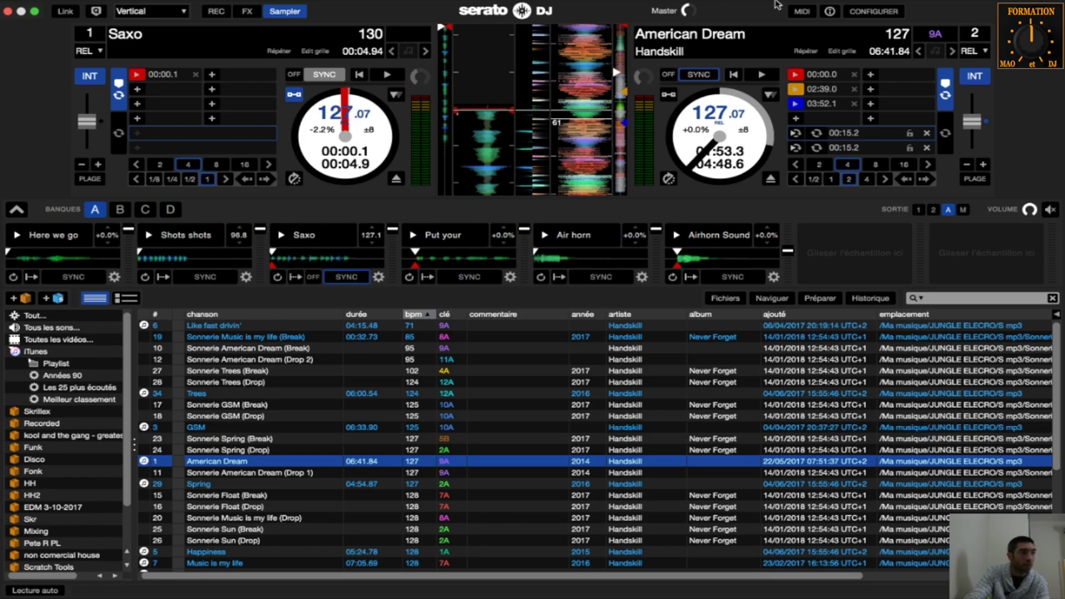
# - Check the sync mode preferences once more and return to the decks
pyautogui.click(871, 13)
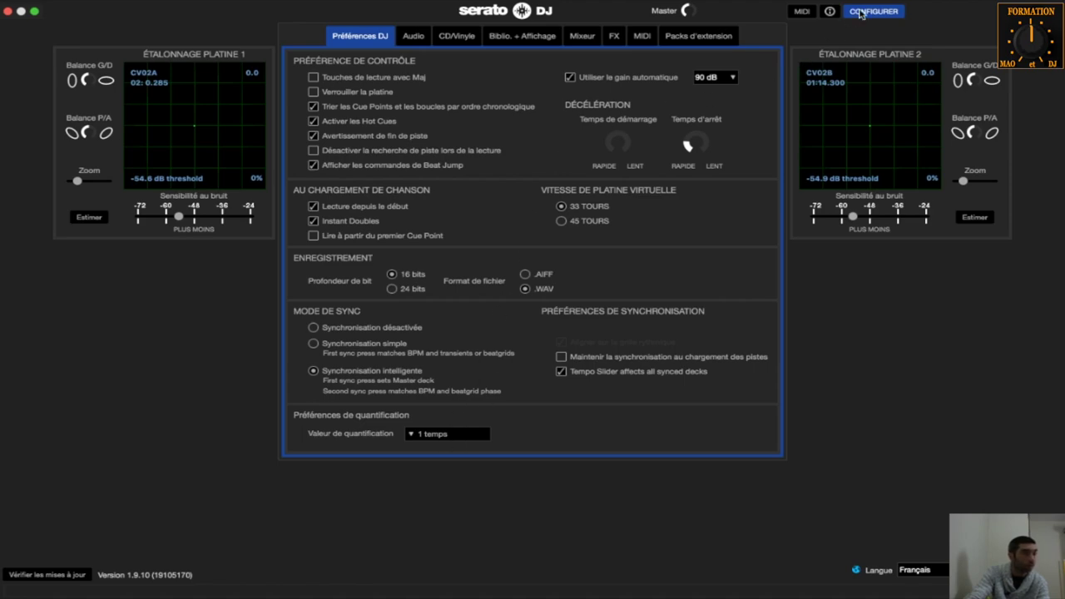
pyautogui.click(862, 13)
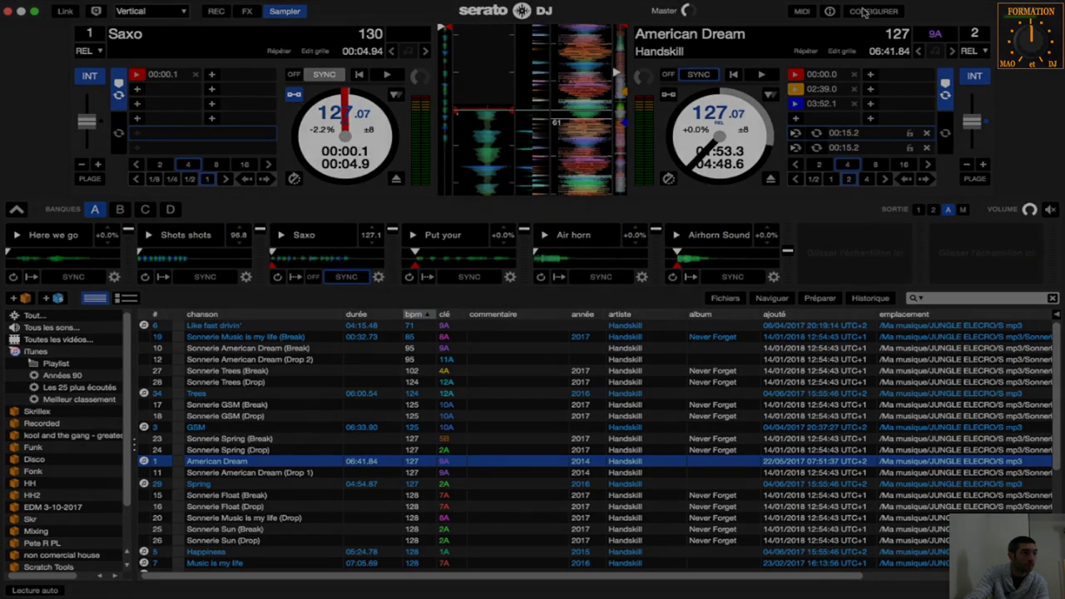